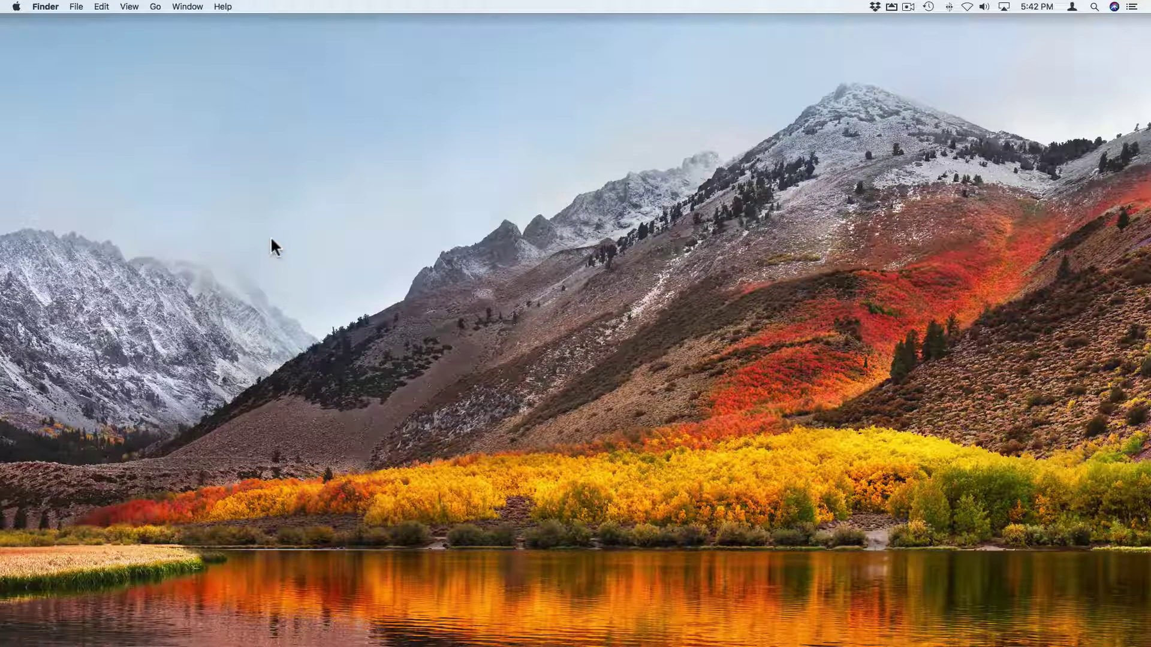
Step: Open Audio MIDI Setup and select the Built-in Line Output device
key("super+space")
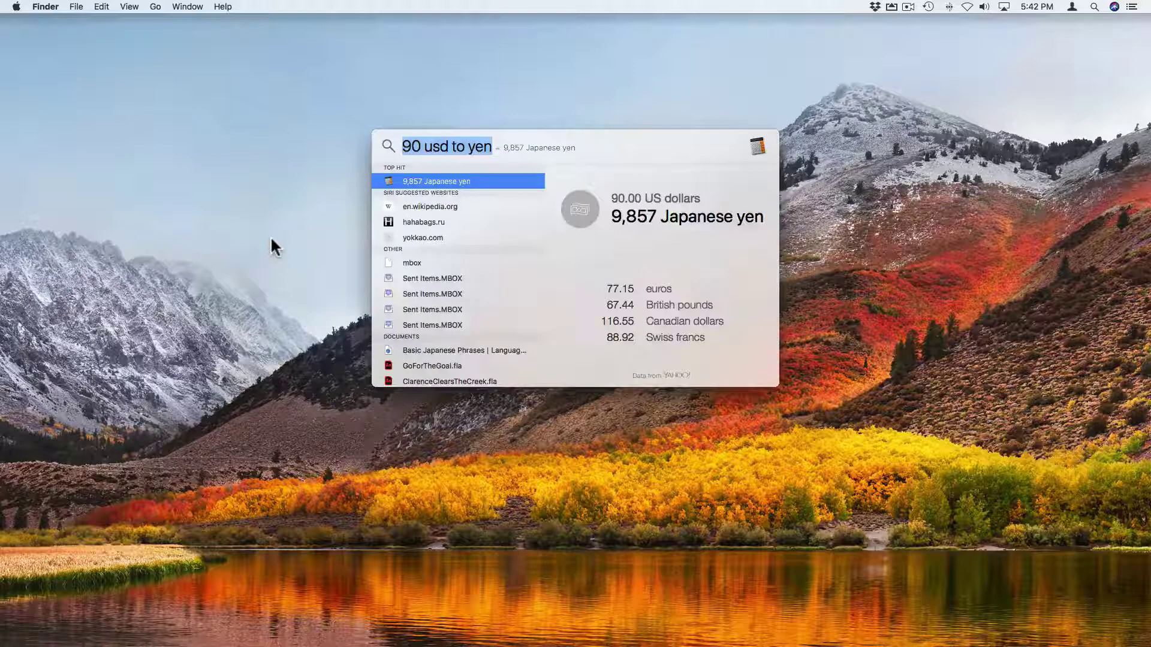
type("au")
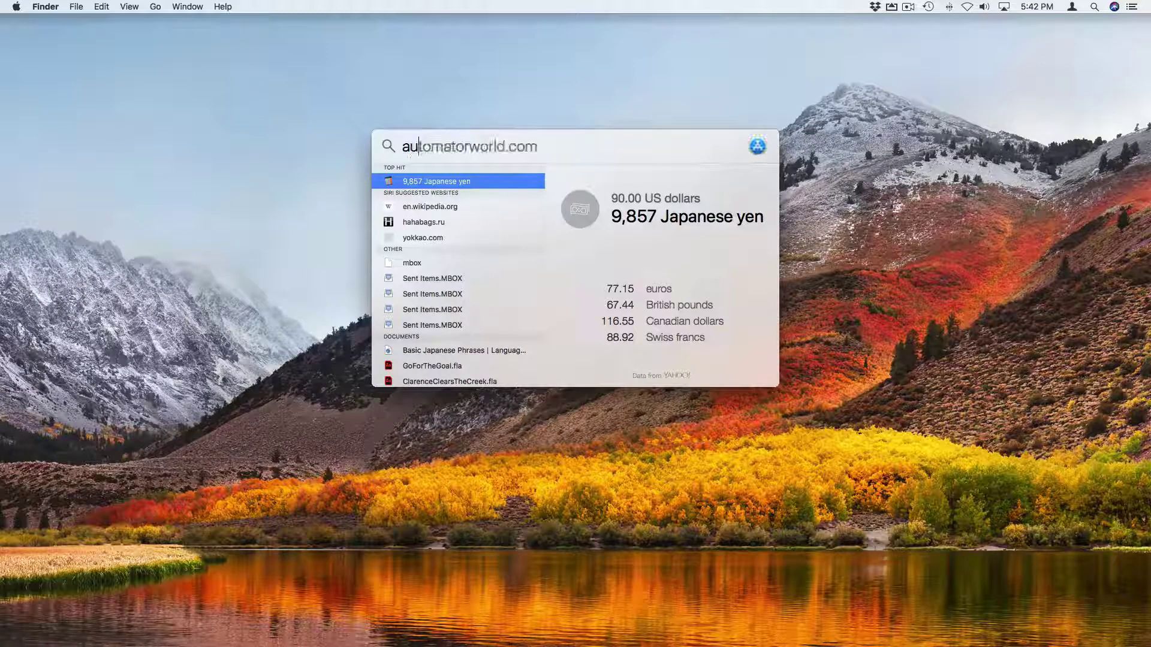
type("di")
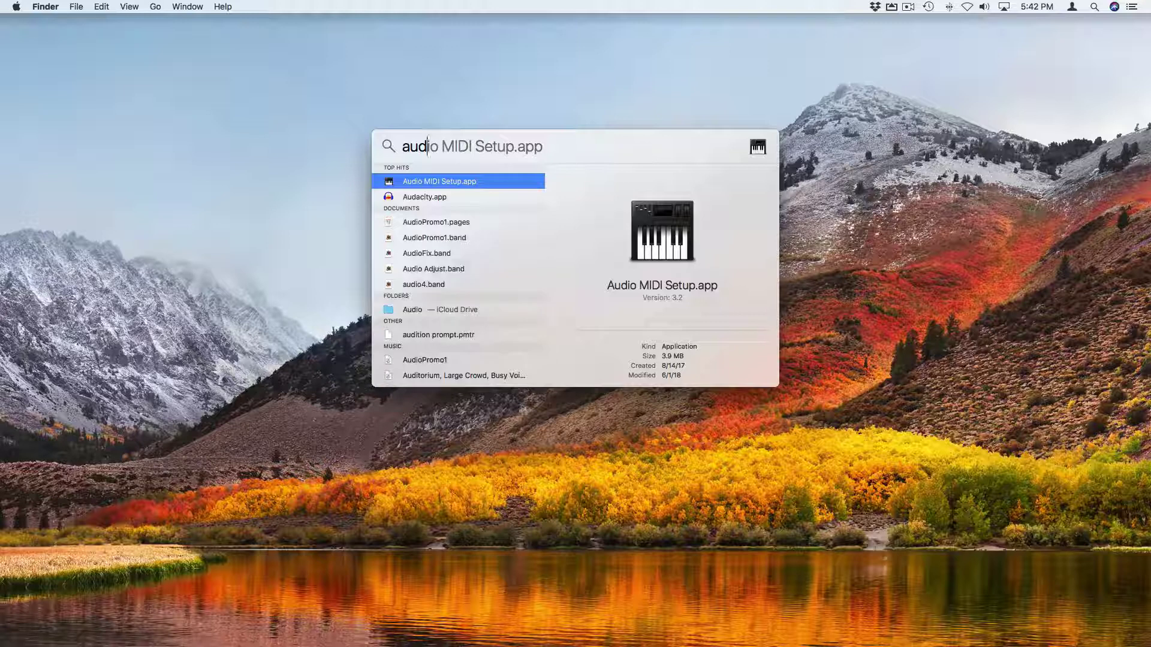
key("Return")
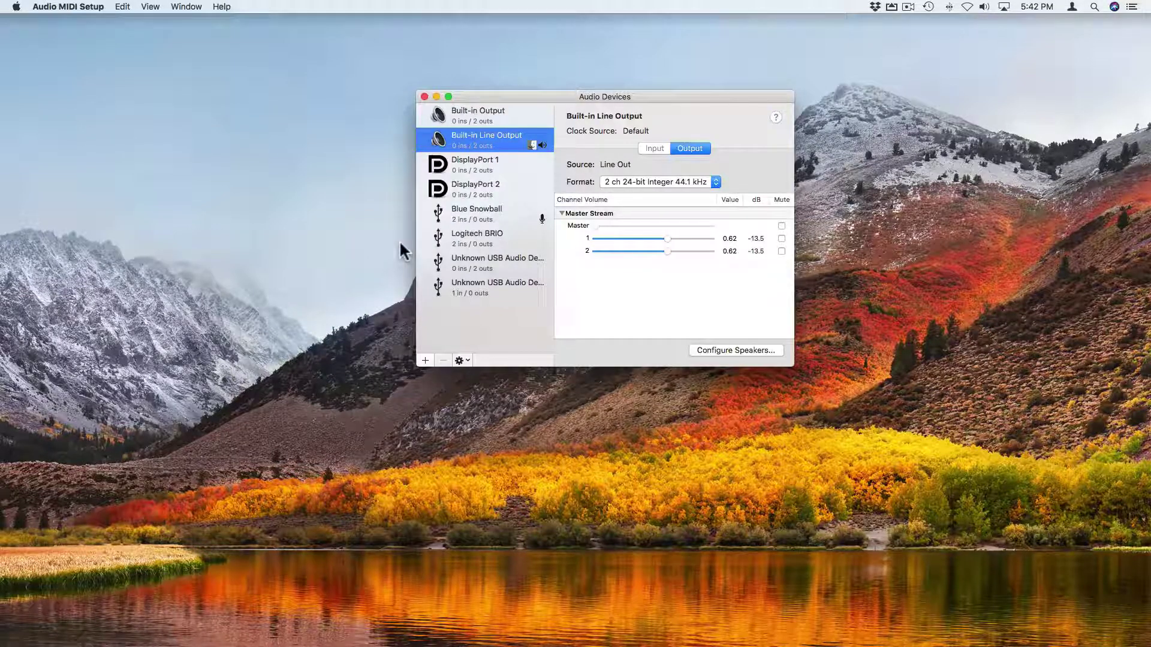
left_click(489, 114)
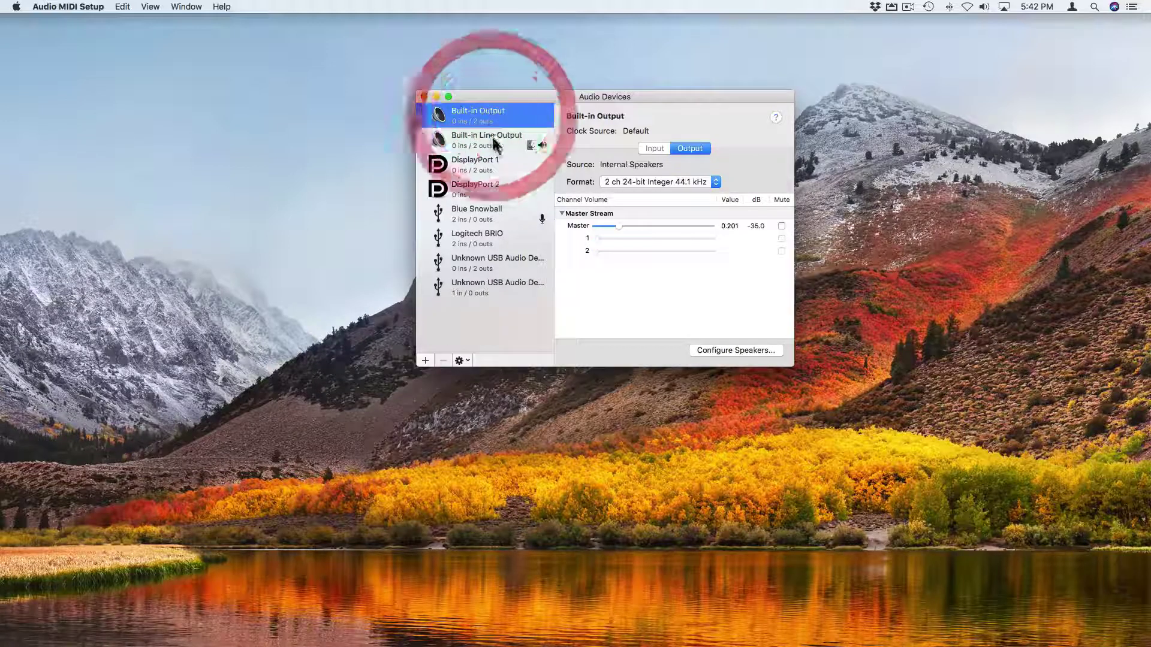
left_click(495, 143)
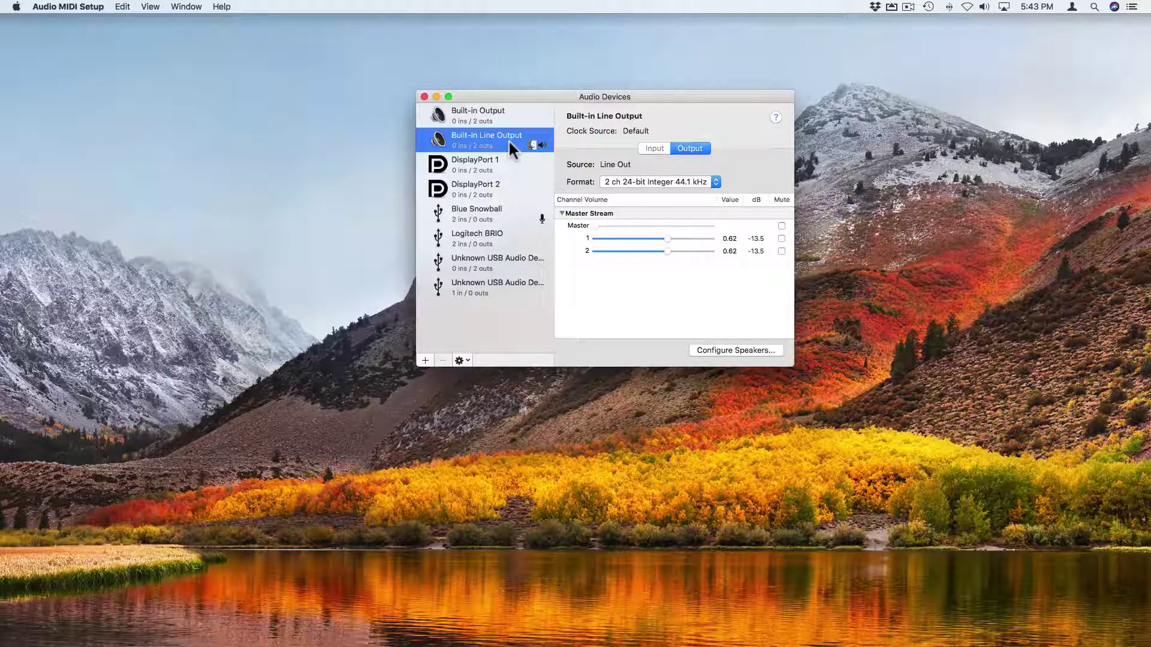
Step: Examine the speaker configuration of Built-in Line Output, including the Left front channel choices, and close the Audio Devices window
left_click(759, 351)
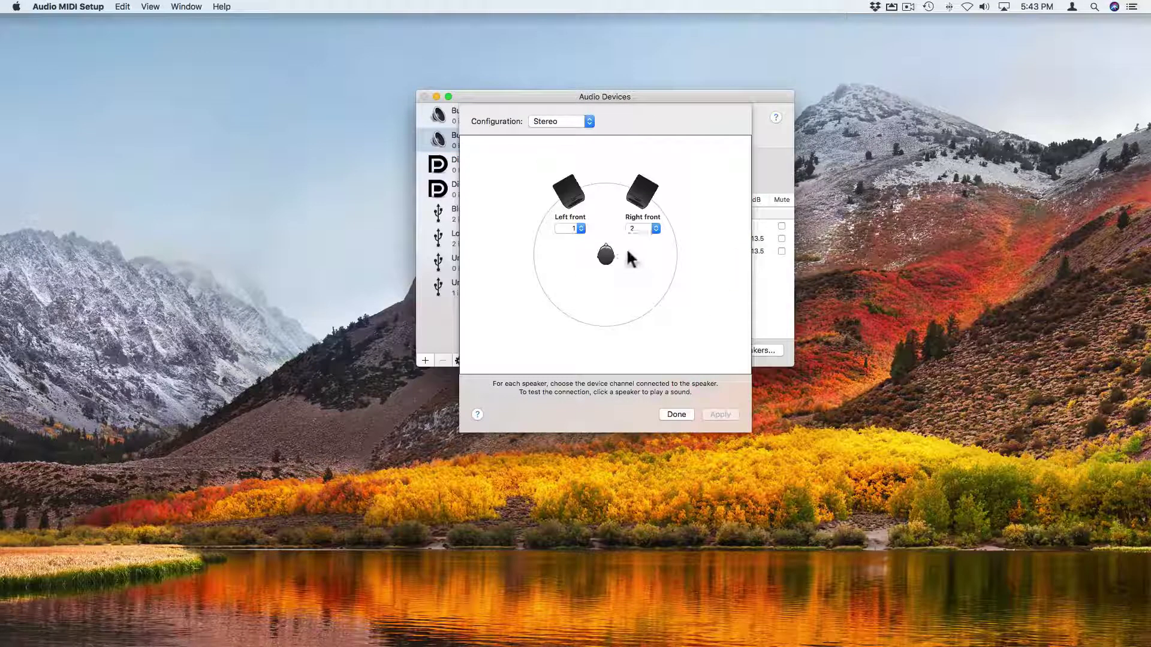
left_click(574, 229)
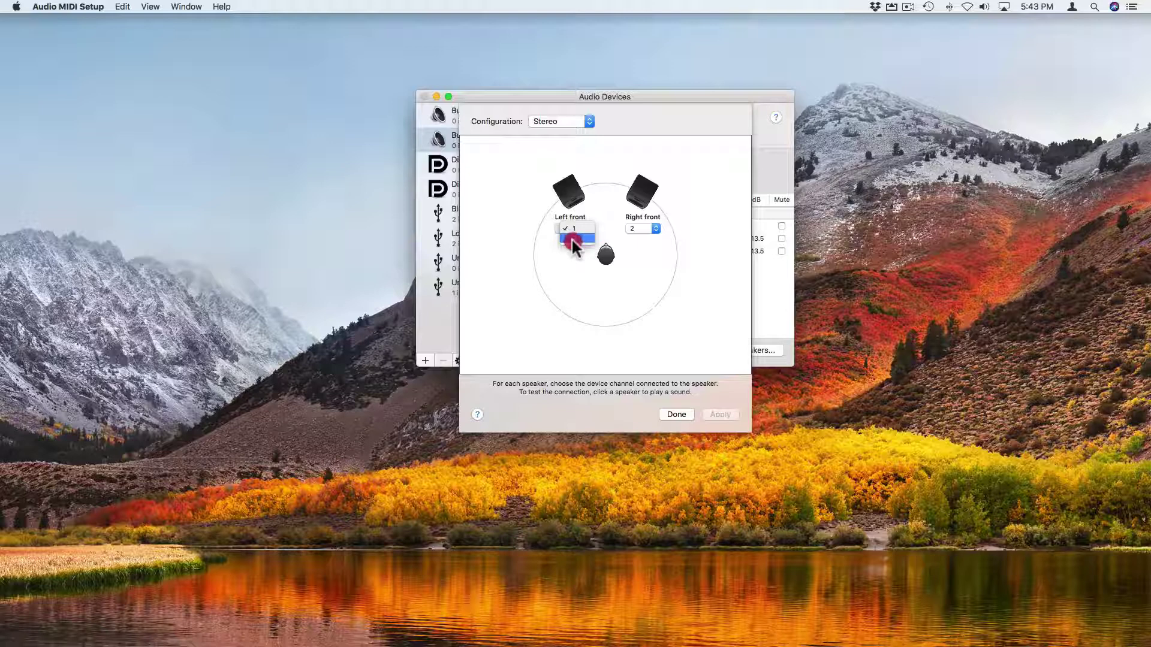
left_click(572, 249)
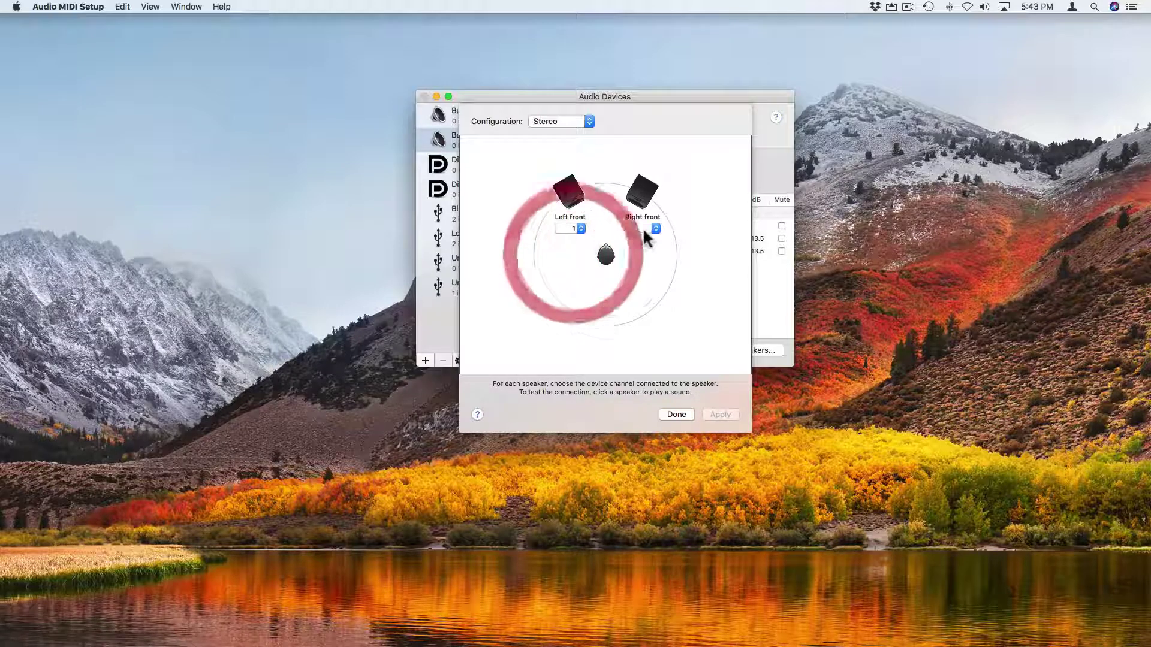
left_click(684, 411)
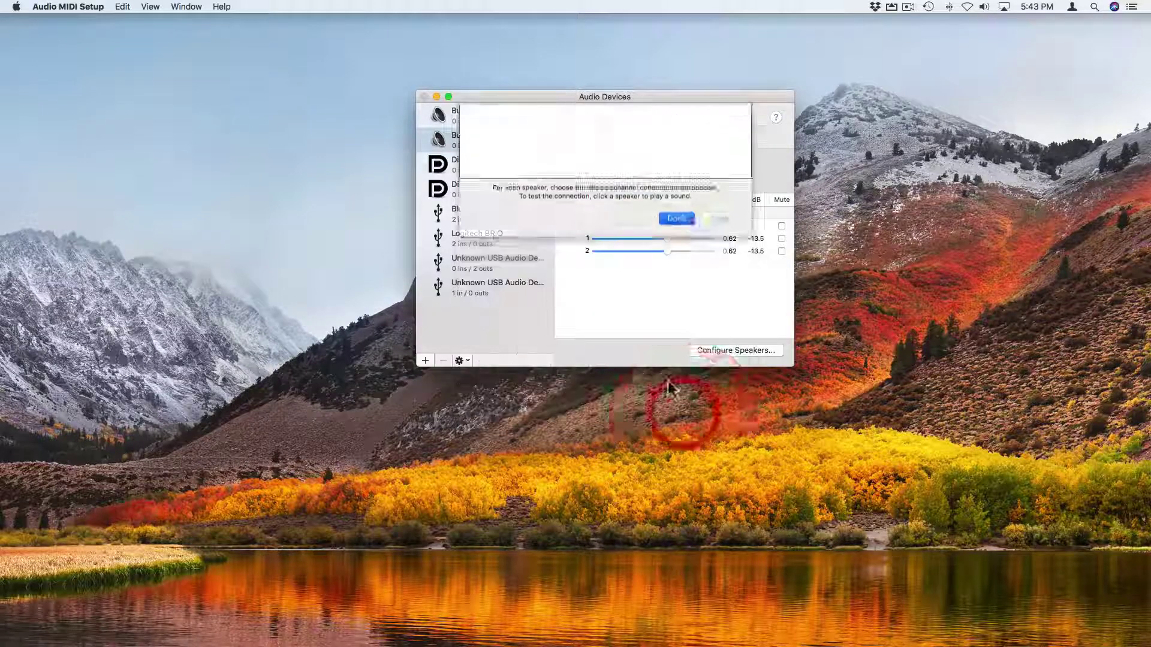
left_click(425, 96)
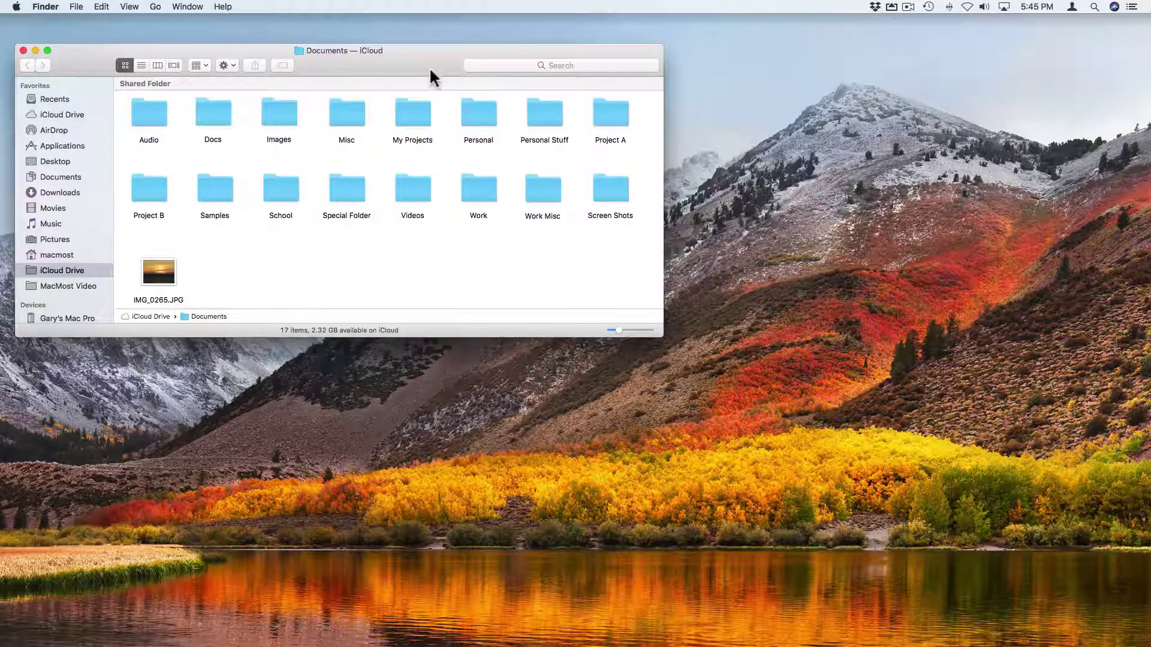
Step: Move the Finder Documents window toward the middle of the desktop and resize it from each edge and its upper-right corner
left_click_drag(429, 66, 594, 131)
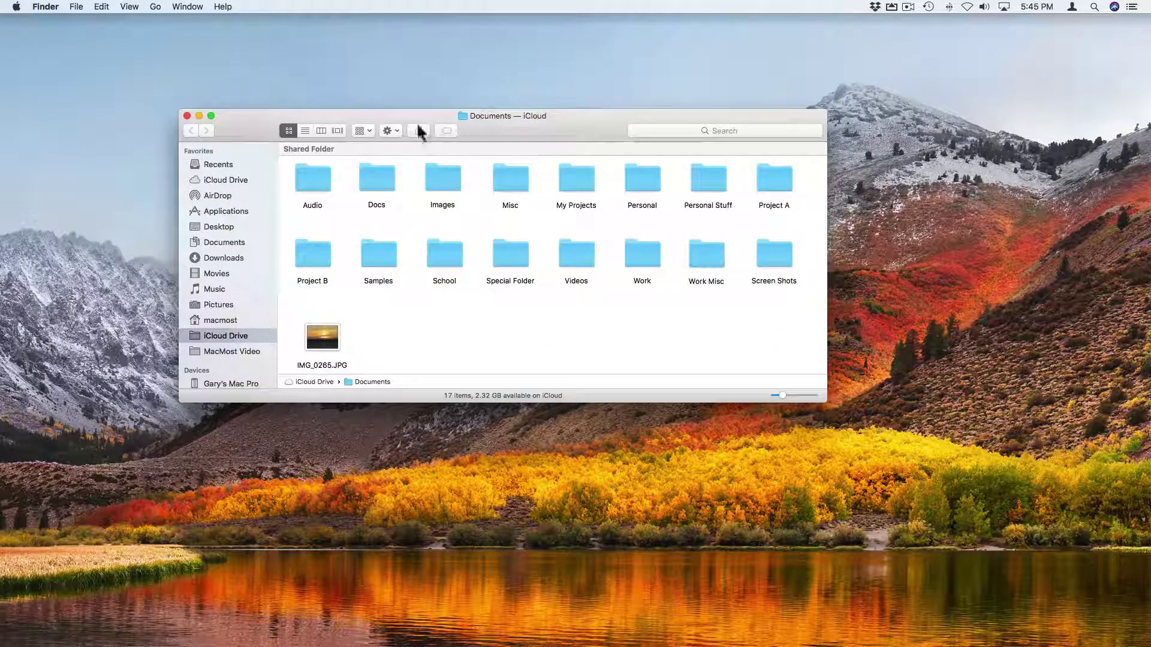
left_click_drag(339, 114, 334, 101)
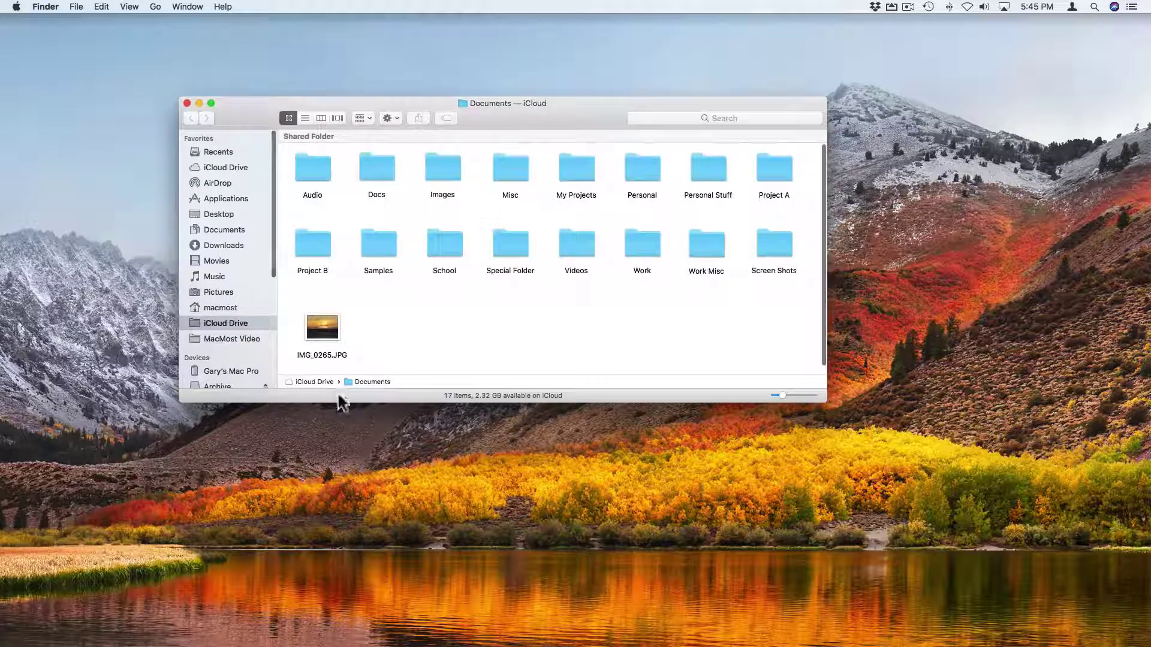
left_click_drag(336, 397, 341, 416)
left_click_drag(827, 285, 852, 282)
mouse_move(184, 255)
left_mouse_down()
mouse_move(115, 249)
mouse_move(178, 256)
left_mouse_up()
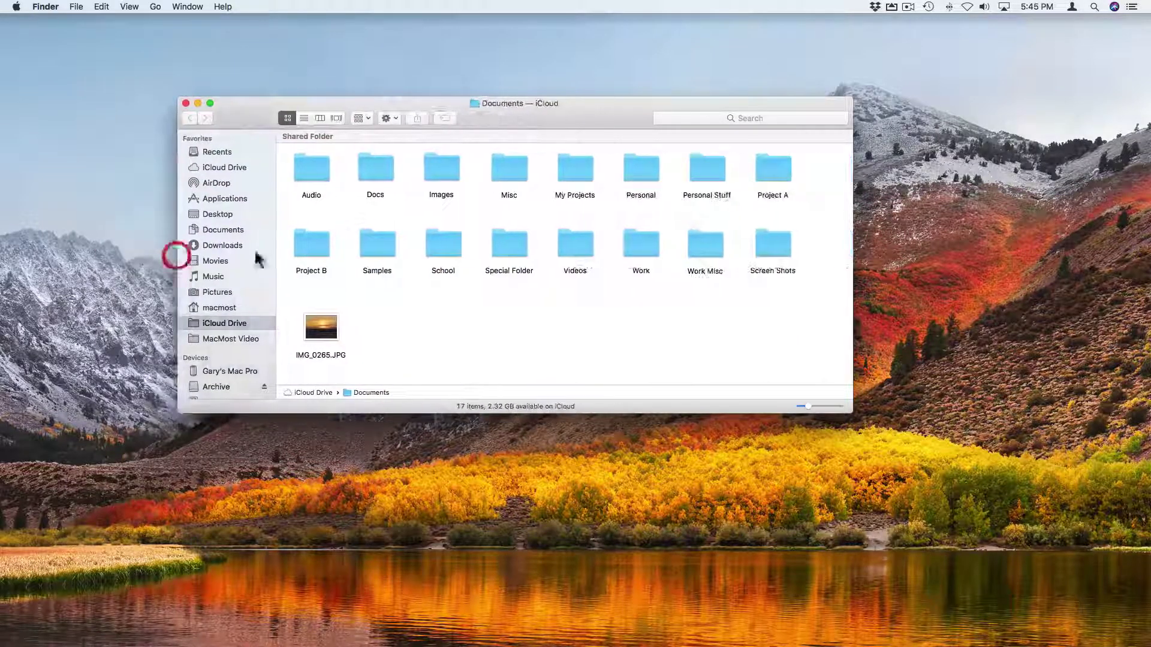
mouse_move(852, 96)
left_mouse_down()
mouse_move(891, 84)
mouse_move(904, 64)
mouse_move(860, 111)
left_mouse_up()
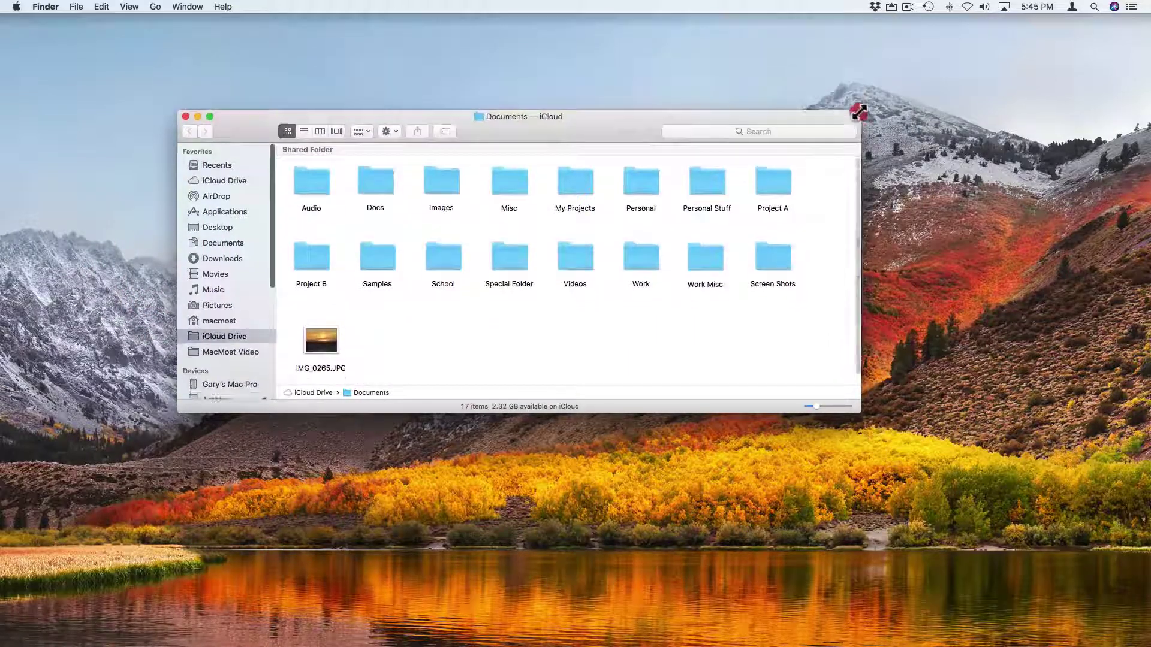
Step: Enlarge the Documents window proportionally from its right, left and top edges
left_click_drag(860, 304, 926, 324)
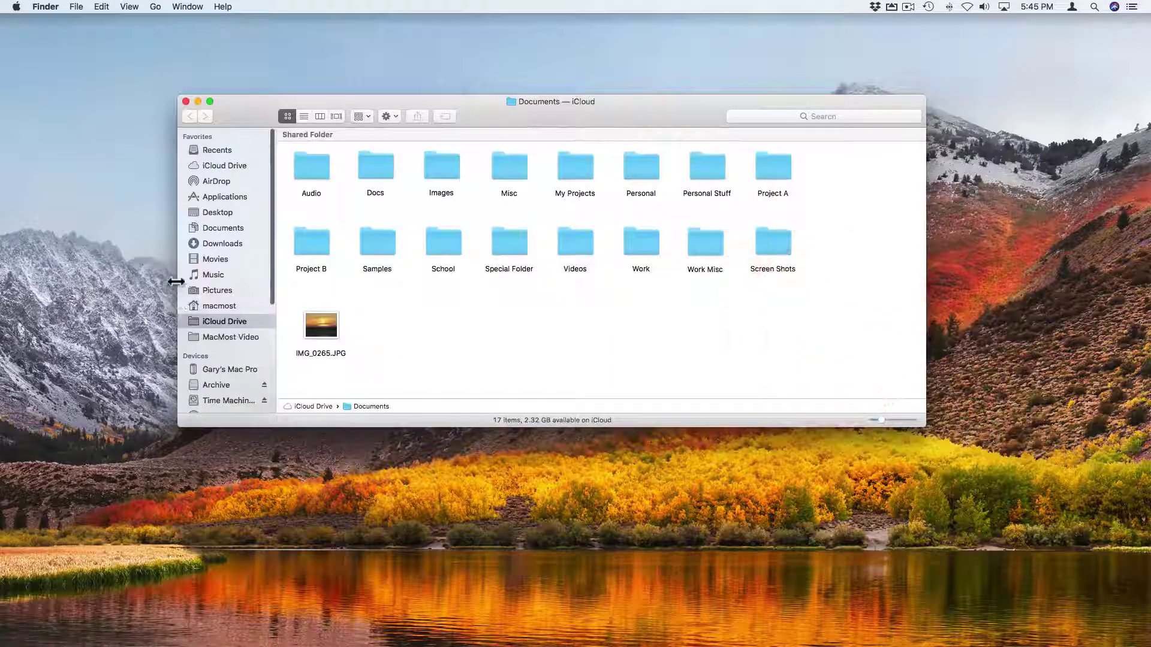
left_click_drag(179, 295, 134, 290)
mouse_move(429, 88)
left_mouse_down()
mouse_move(434, 43)
mouse_move(429, 108)
mouse_move(429, 82)
left_mouse_up()
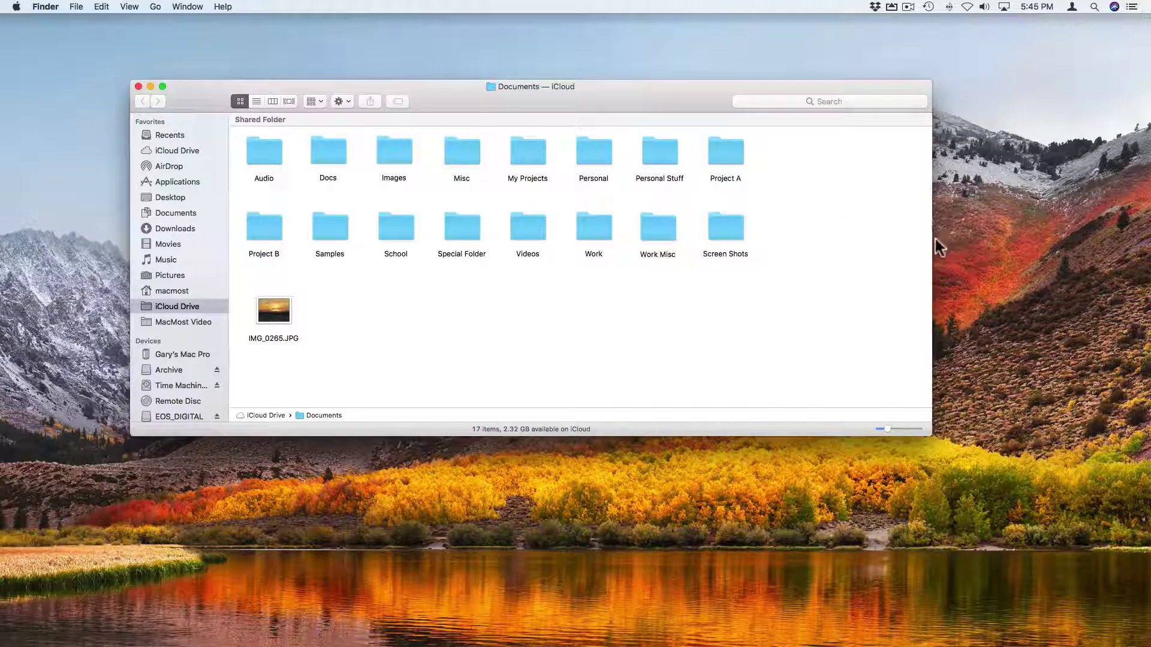
Step: Resize the Documents window symmetrically about its centre, from the right edge, the top edge and the lower-right corner
left_click_drag(933, 241, 987, 244)
left_click_drag(652, 82, 652, 41)
double_click(652, 56)
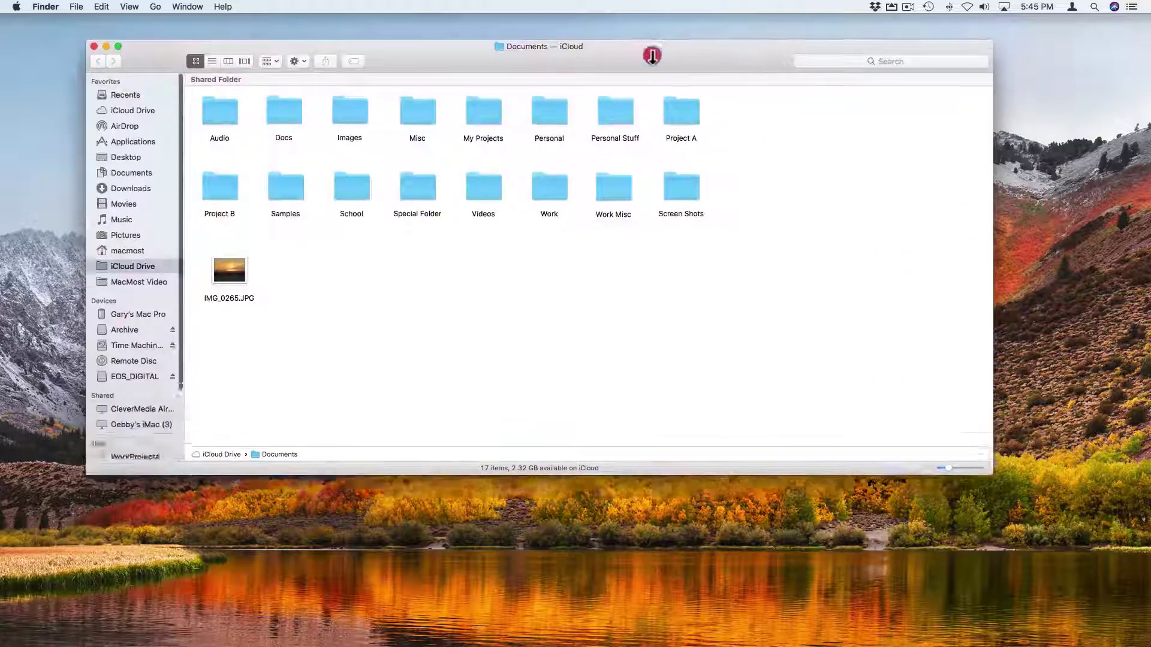
double_click(652, 56)
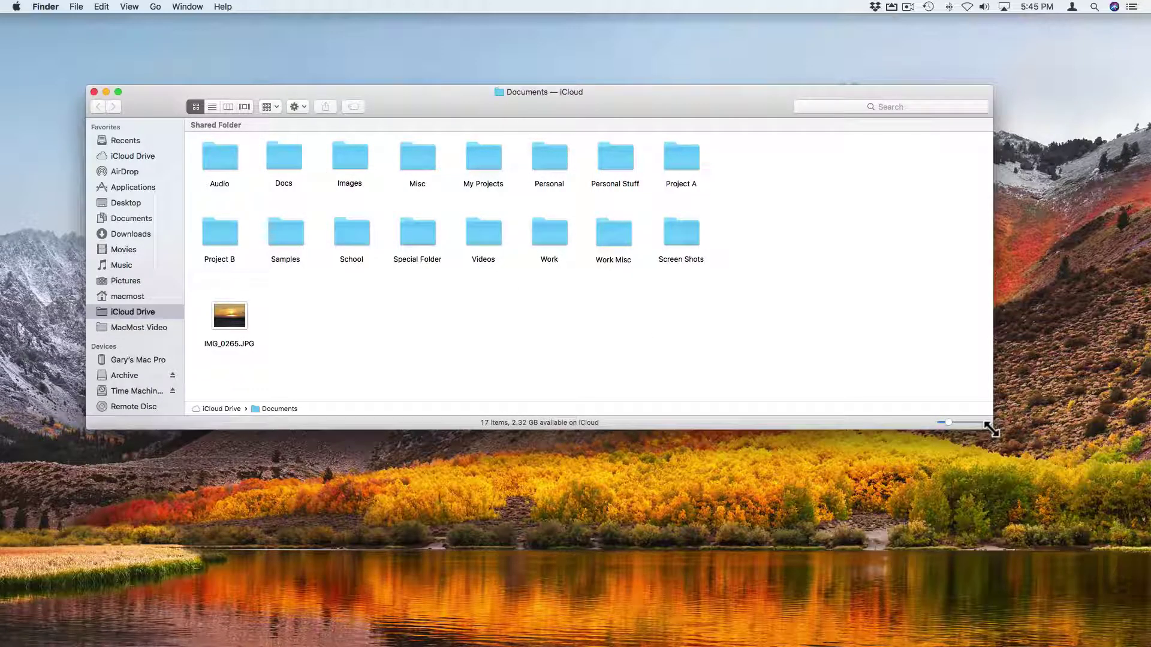
left_click_drag(990, 428, 983, 471)
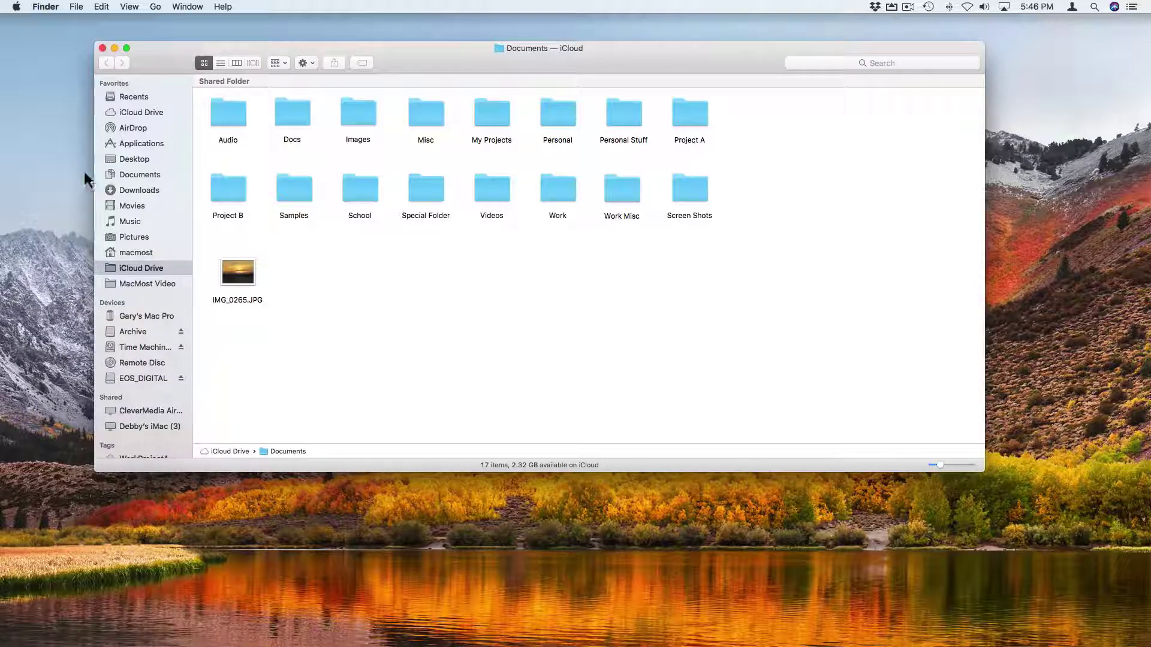
Step: Shrink the Documents window from its left edge and upper-left corner, and move it to the desktop's upper-left corner
left_click_drag(95, 157, 154, 153)
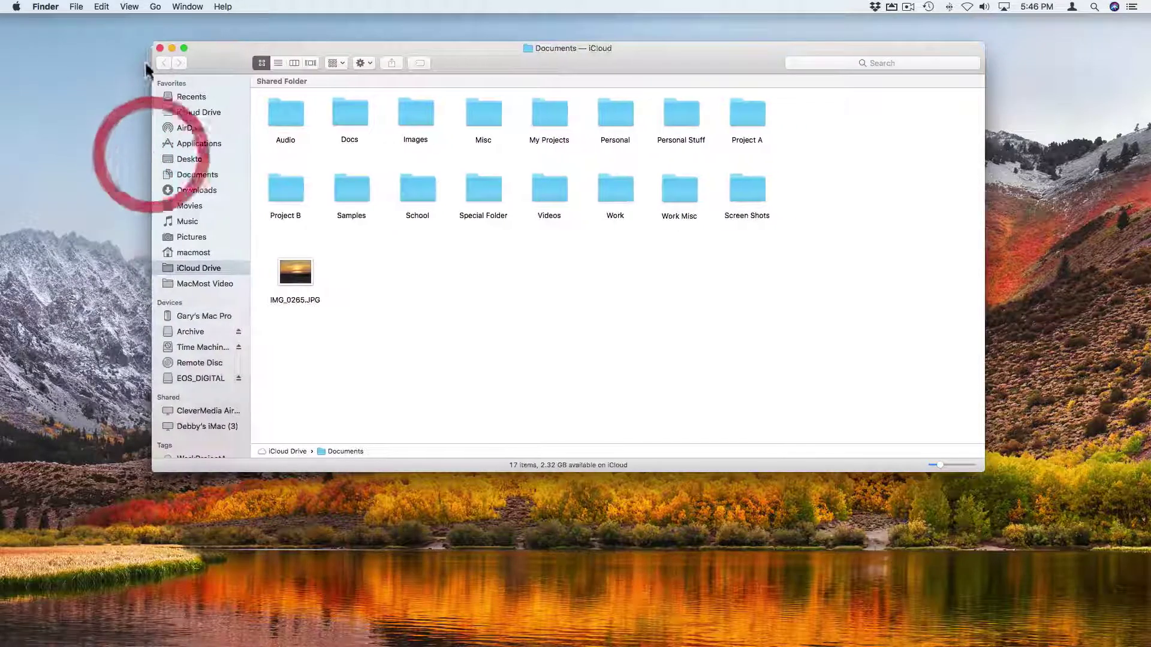
left_click_drag(154, 41, 139, 80)
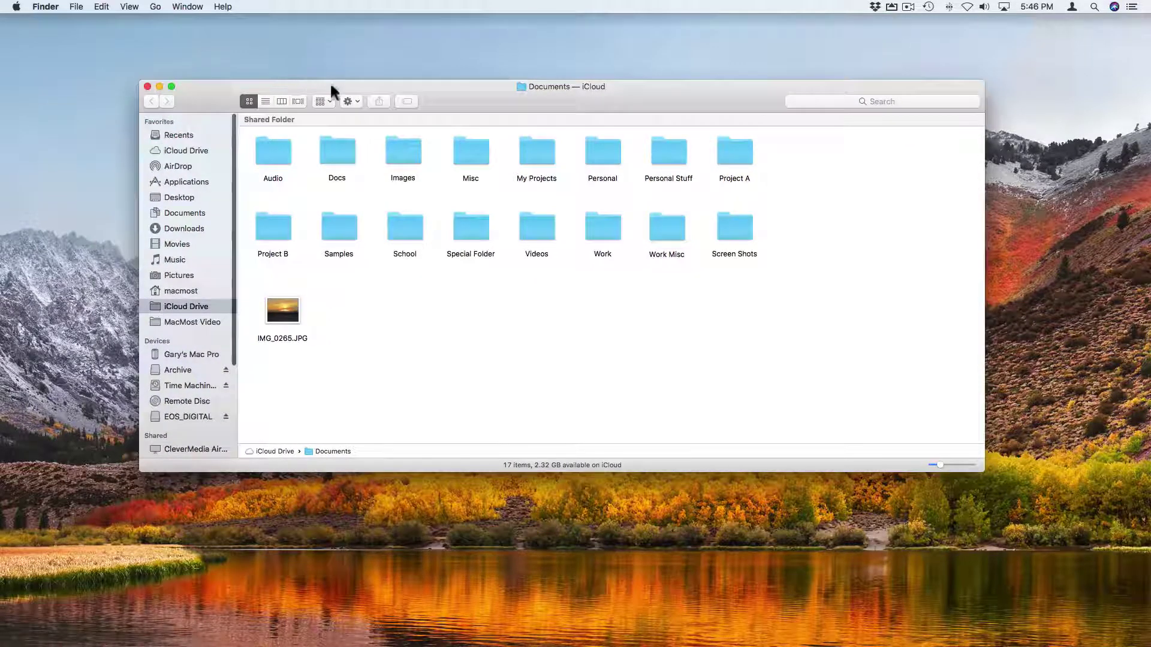
left_click_drag(367, 83, 225, 18)
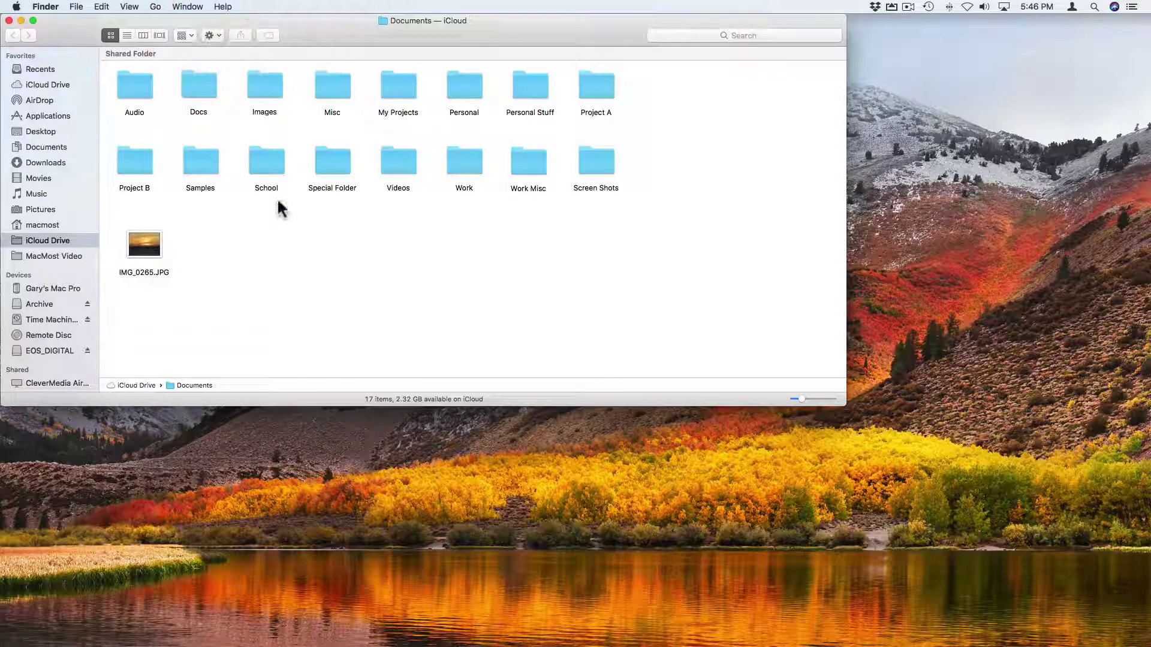
Step: Open a second Finder window, make it much narrower, and place it just to the right of the first one
key("super+n")
left_click_drag(304, 47, 432, 157)
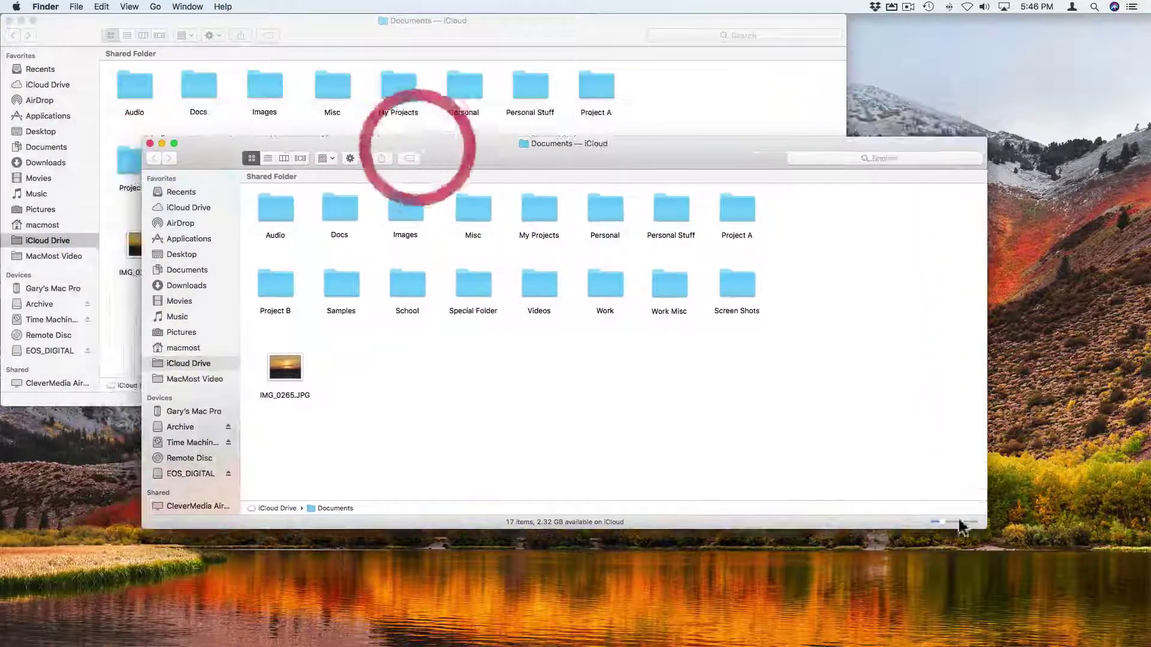
left_click_drag(982, 527, 426, 547)
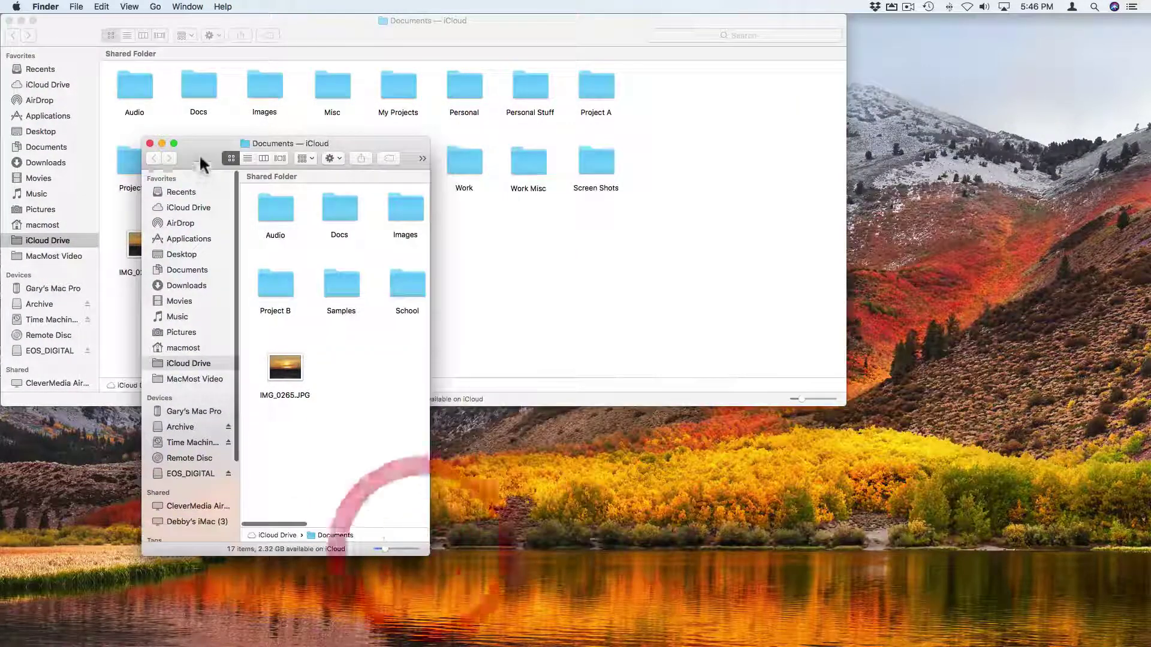
left_click_drag(201, 120, 886, 24)
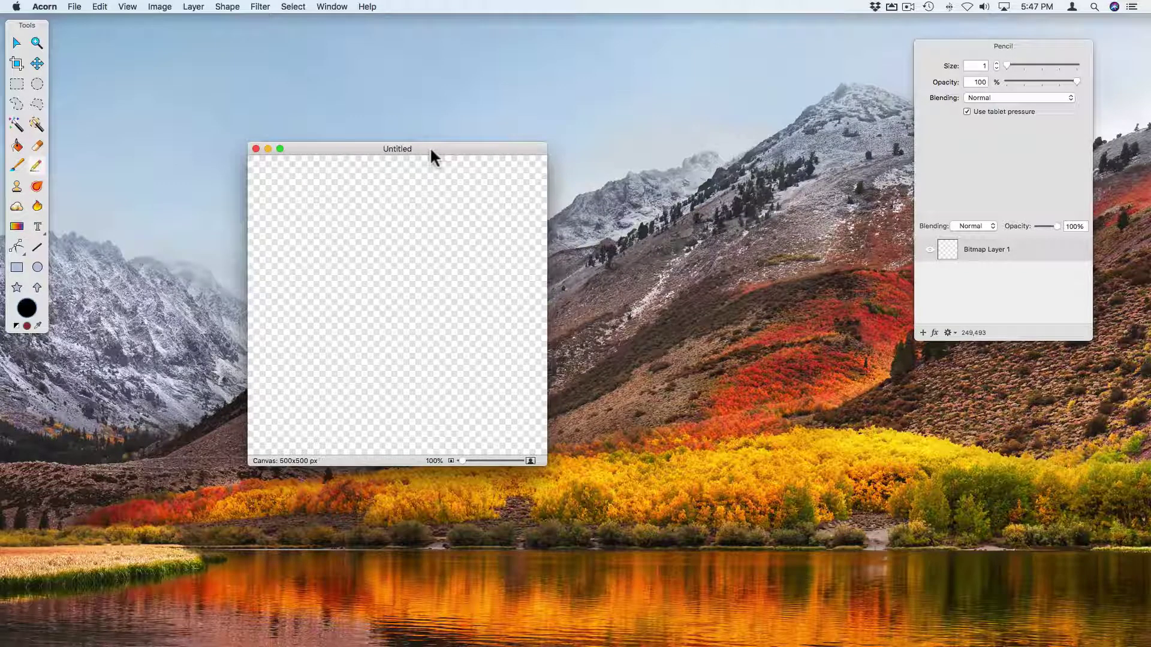
Step: In Acorn, move the Untitled canvas window higher and draw a wavy black line across the canvas with the Pencil
left_click_drag(431, 150, 413, 82)
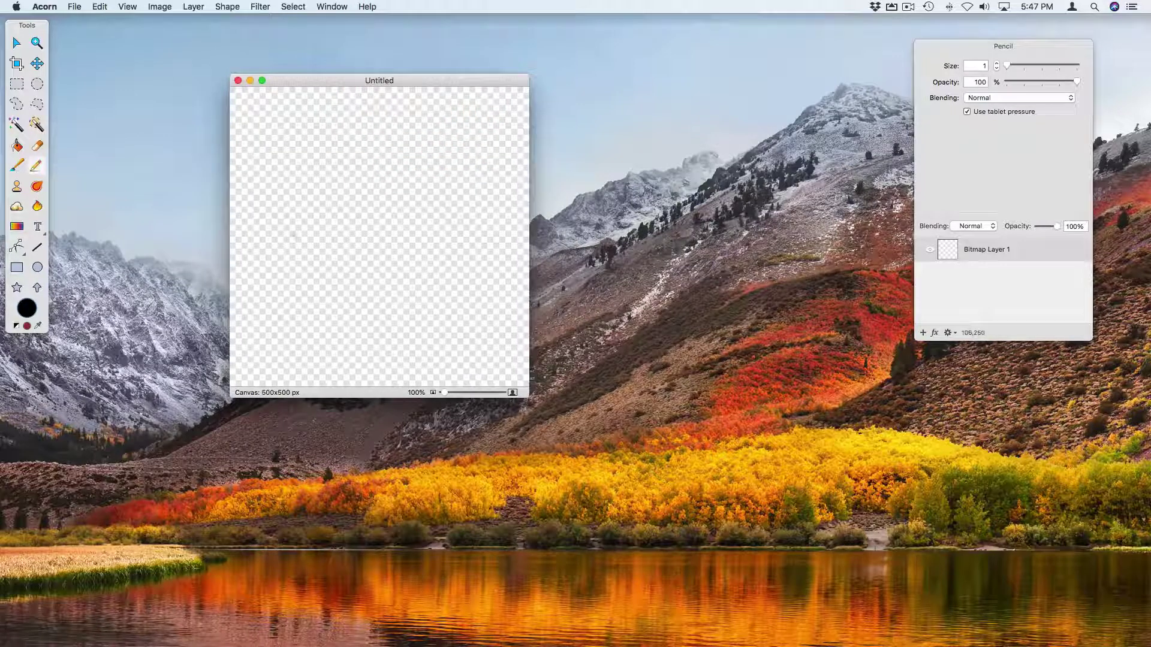
mouse_move(292, 225)
left_mouse_down()
mouse_move(397, 220)
mouse_move(323, 214)
left_mouse_up()
Step: Magnify the Untitled canvas, reduce its magnification in small increments, and set the zoom to 100%
mouse_move(444, 394)
left_mouse_down()
mouse_move(465, 393)
mouse_move(423, 393)
mouse_move(445, 393)
left_mouse_up()
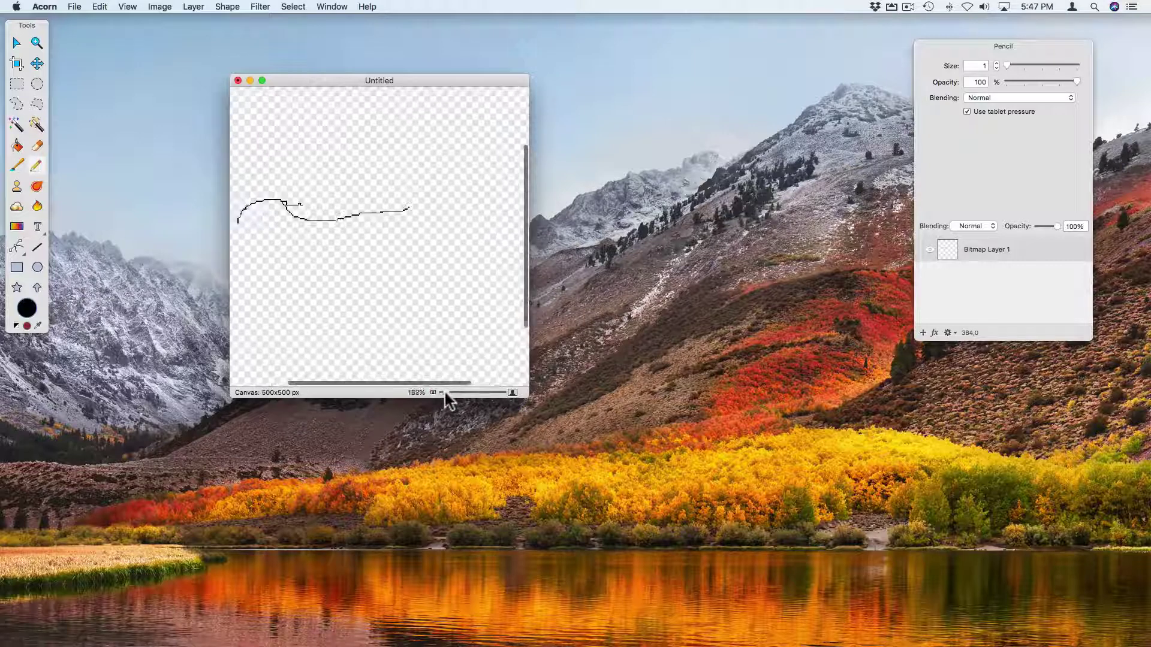
left_click(444, 392)
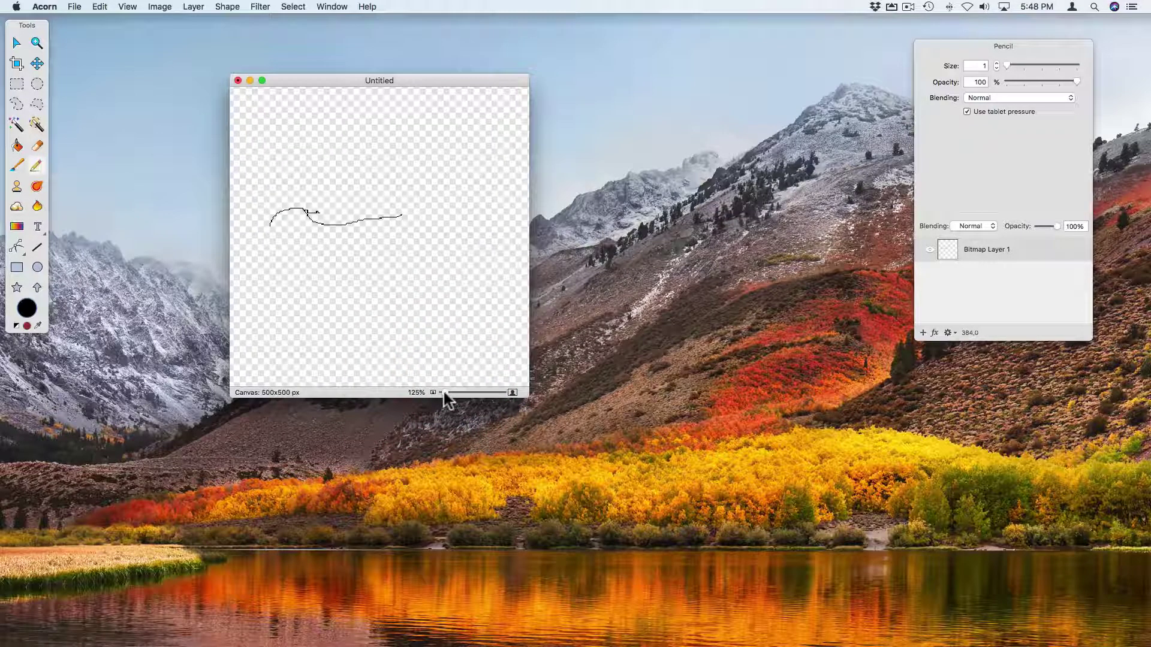
left_click_drag(444, 392, 443, 393)
left_click(418, 392)
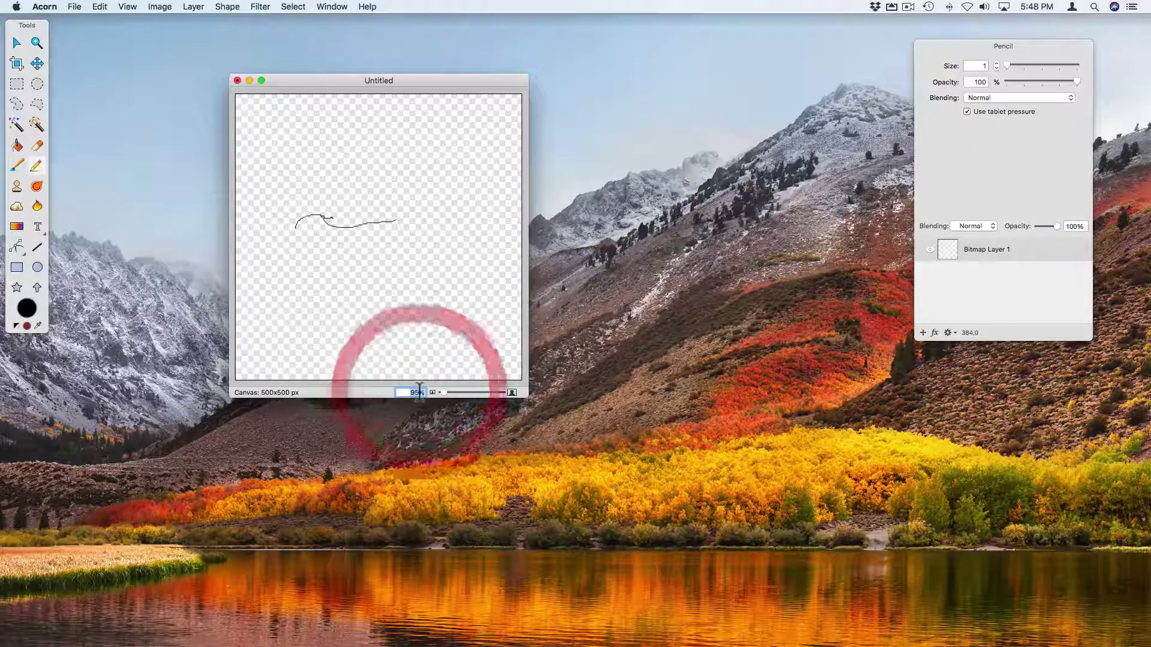
type("100")
key("Return")
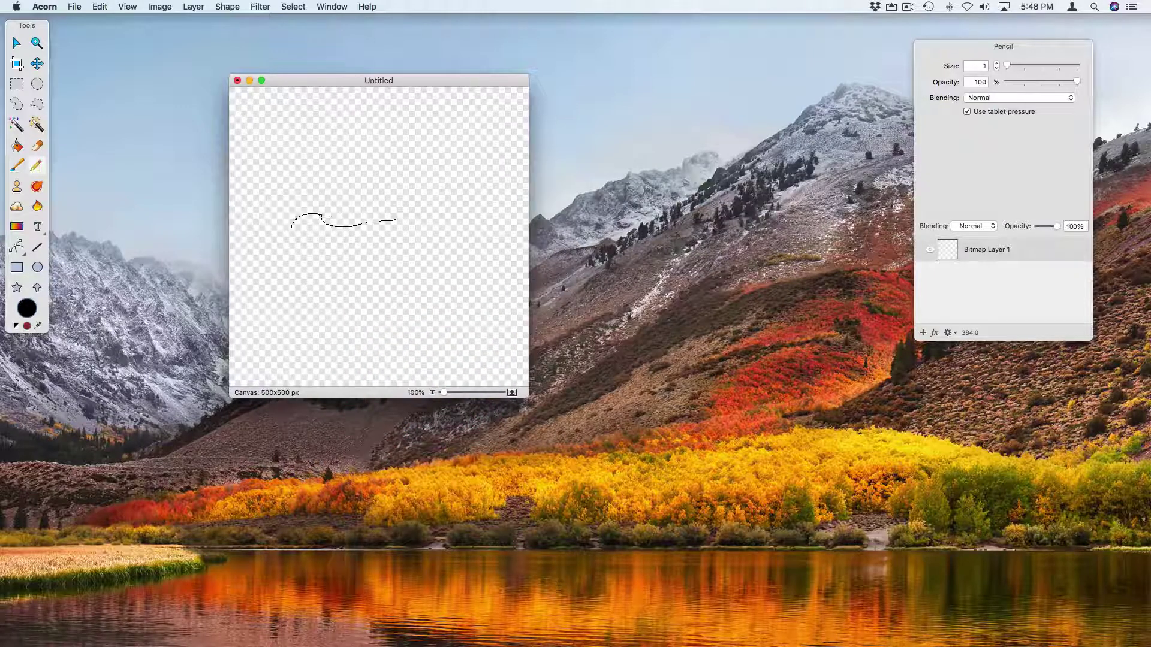
Step: Open System Preferences and display the Zoom settings under Accessibility
left_click(17, 6)
left_click(31, 40)
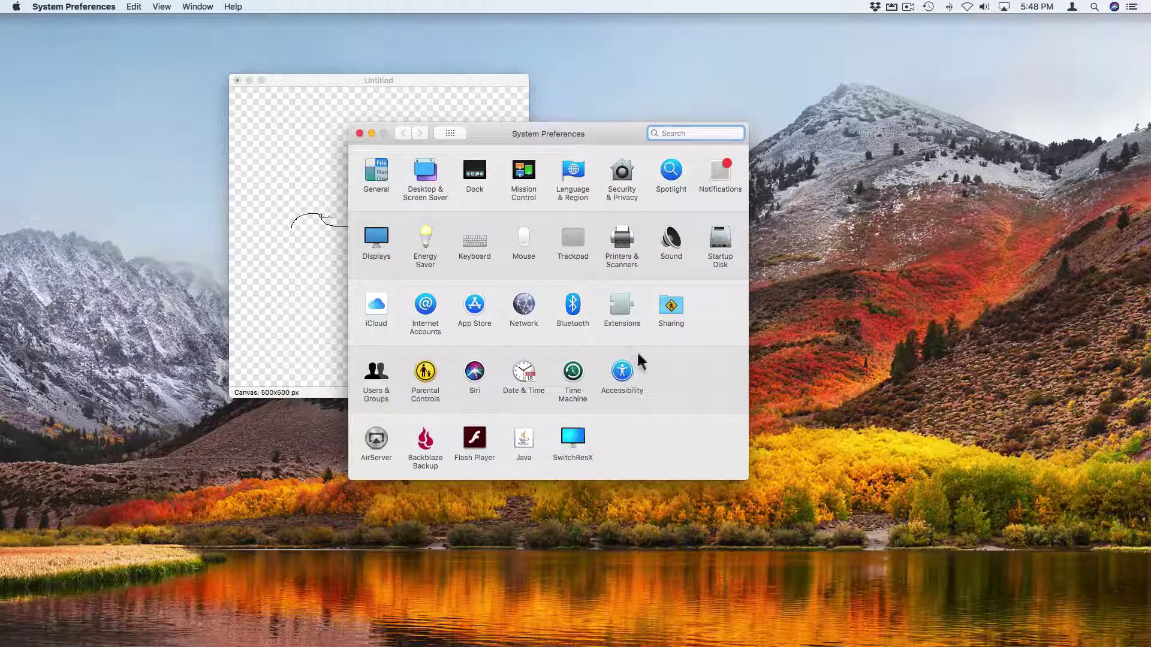
left_click(627, 369)
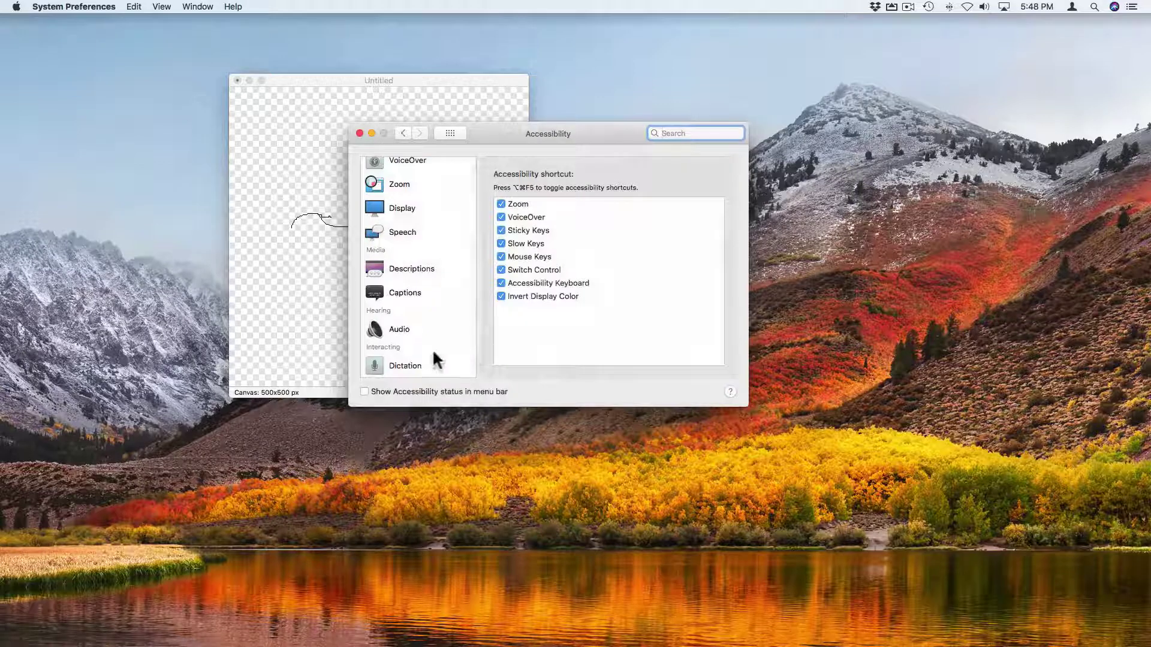
scroll(434, 354, "down", 3)
scroll(433, 355, "up", 5)
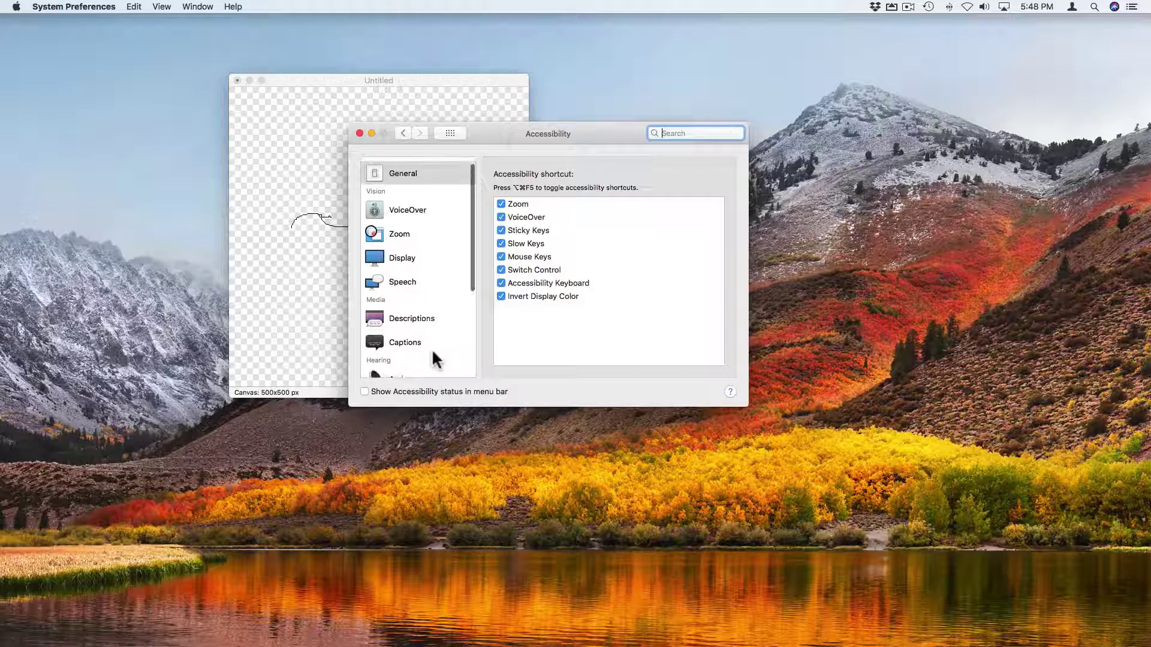
left_click(393, 233)
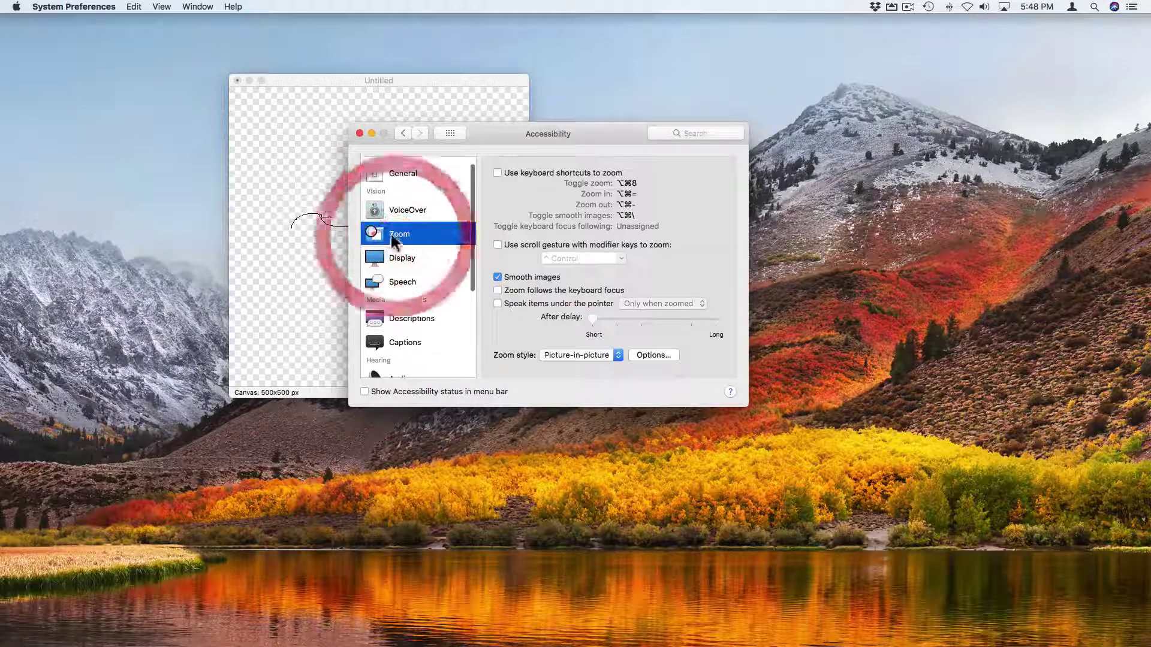
Step: Enable keyboard shortcuts to zoom and magnify the pencil line on the Untitled canvas in the picture-in-picture lens, increasing magnification four times
left_click(542, 169)
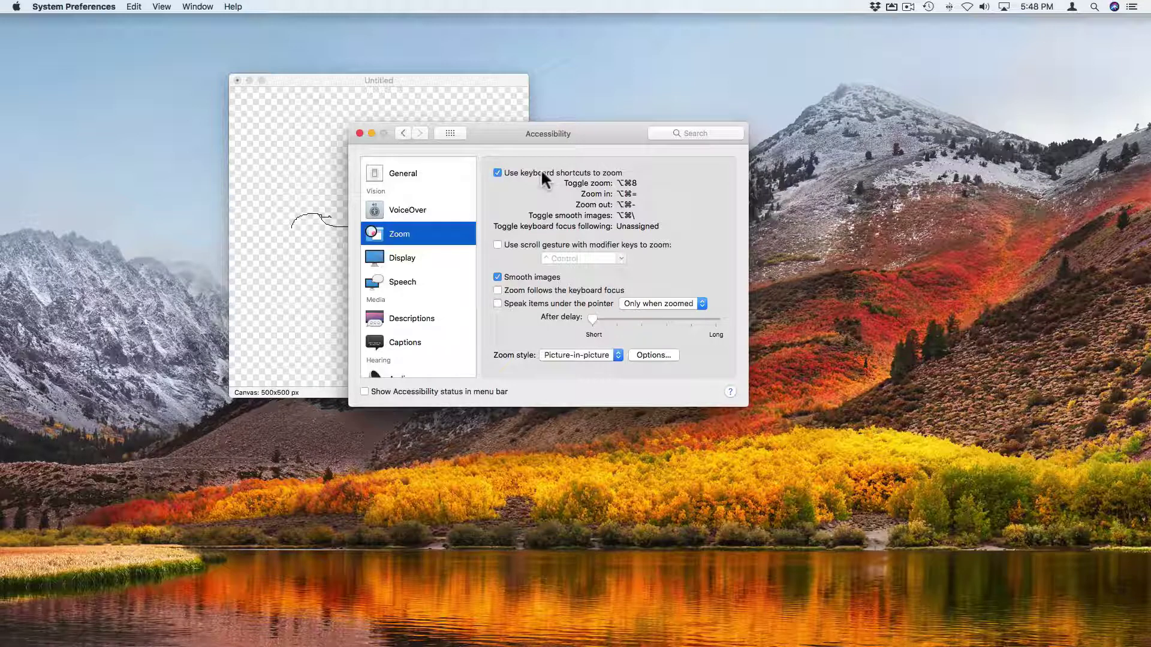
key("alt+super+8")
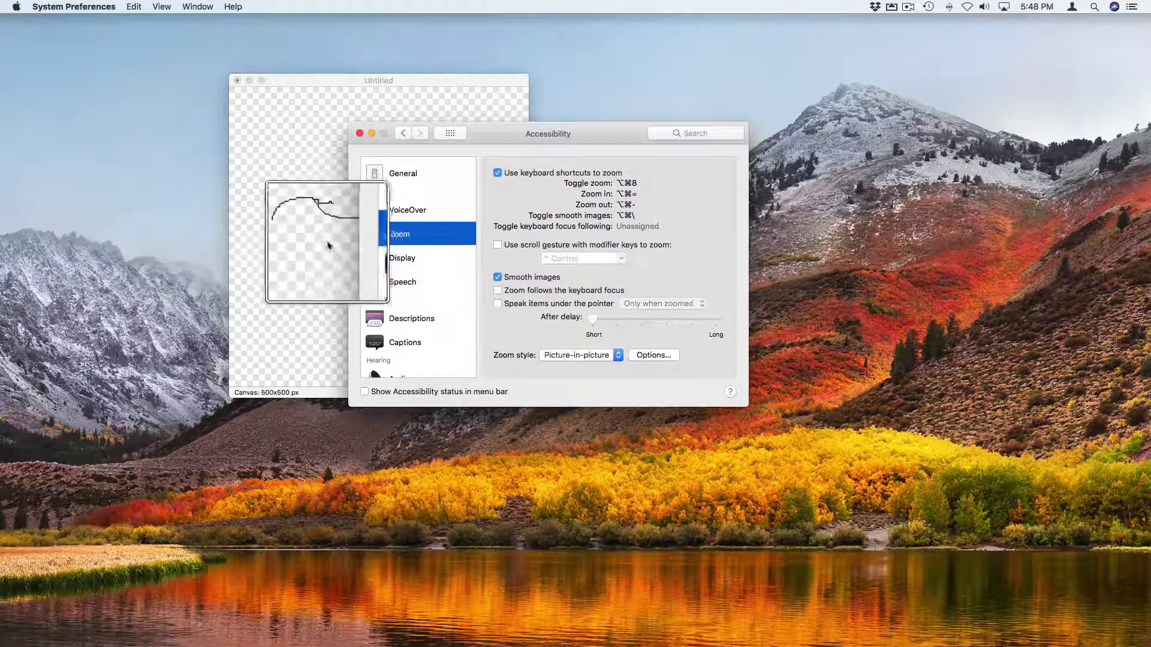
key("alt+super+equal")
key("alt+super+equal")
key("alt+super+equal")
key("alt+super+equal")
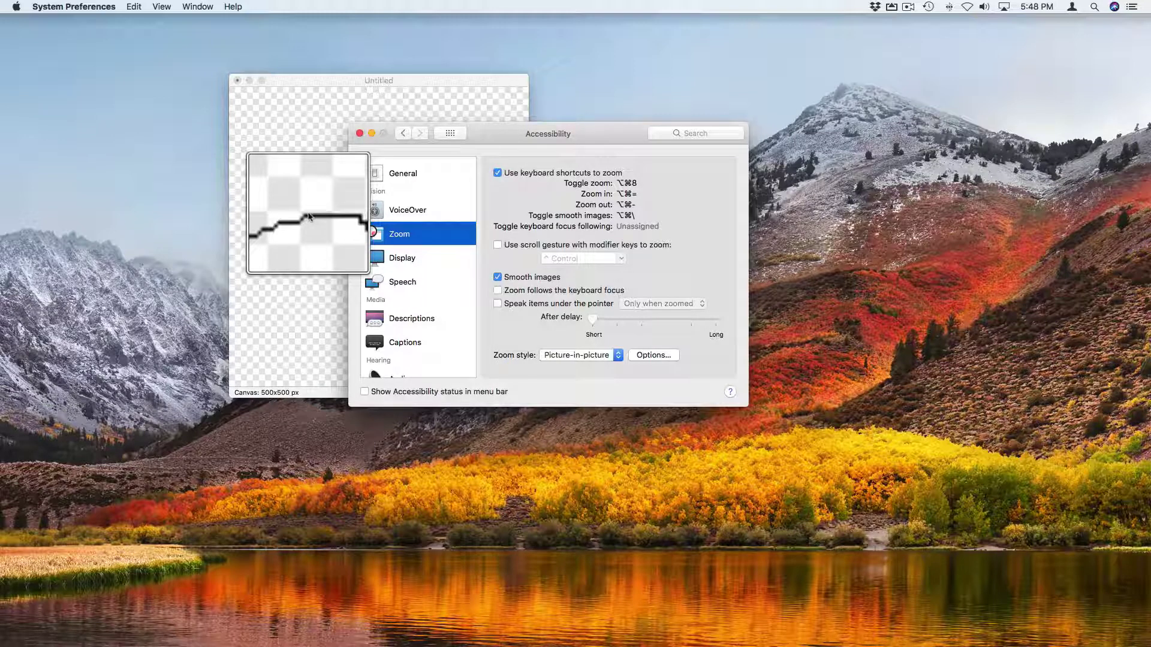
Step: Turn off smooth images in the magnified view, dismiss the zoom lens, and change the zoom style to Full screen
key("alt+super+backslash")
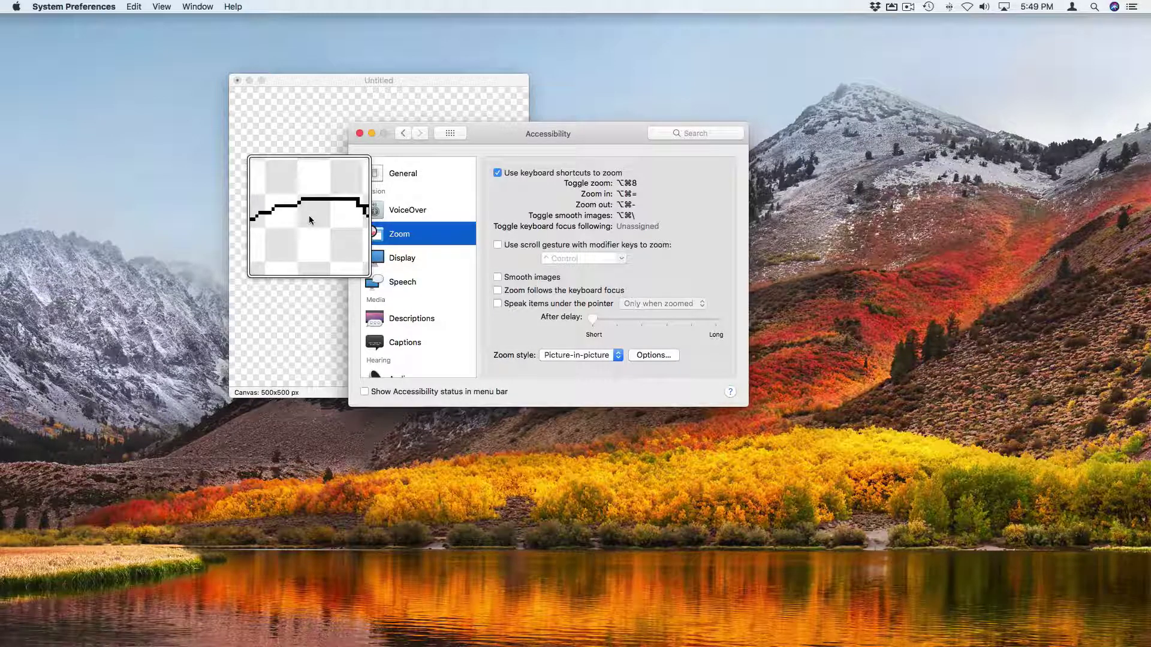
key("alt+super+8")
left_click(558, 355)
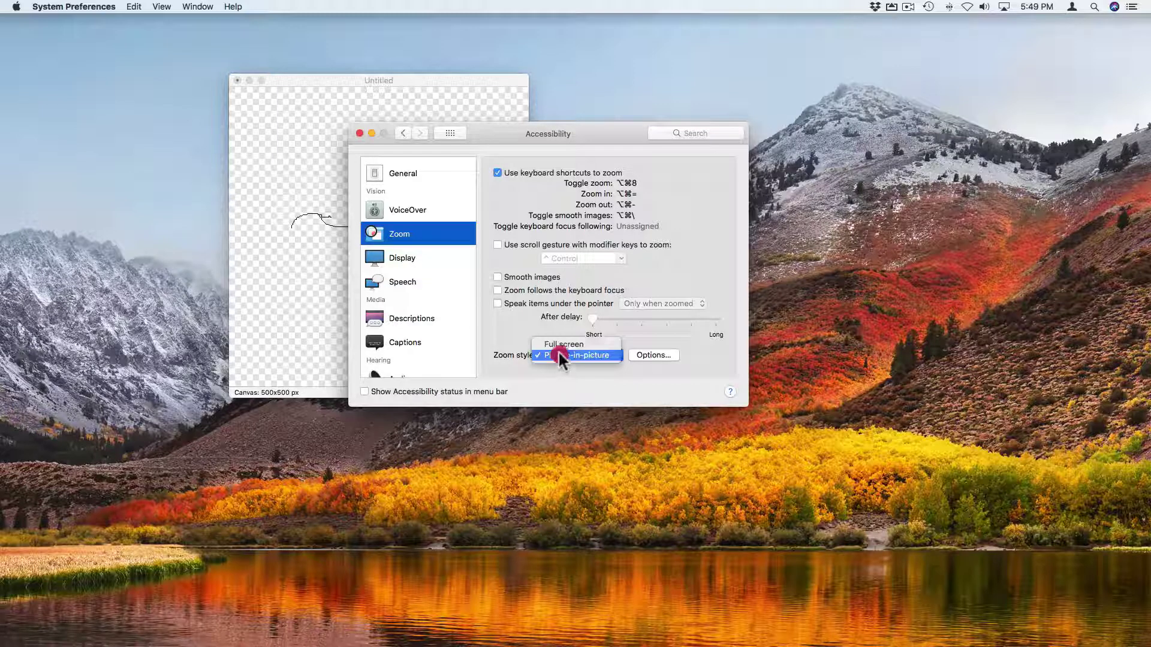
left_click(561, 343)
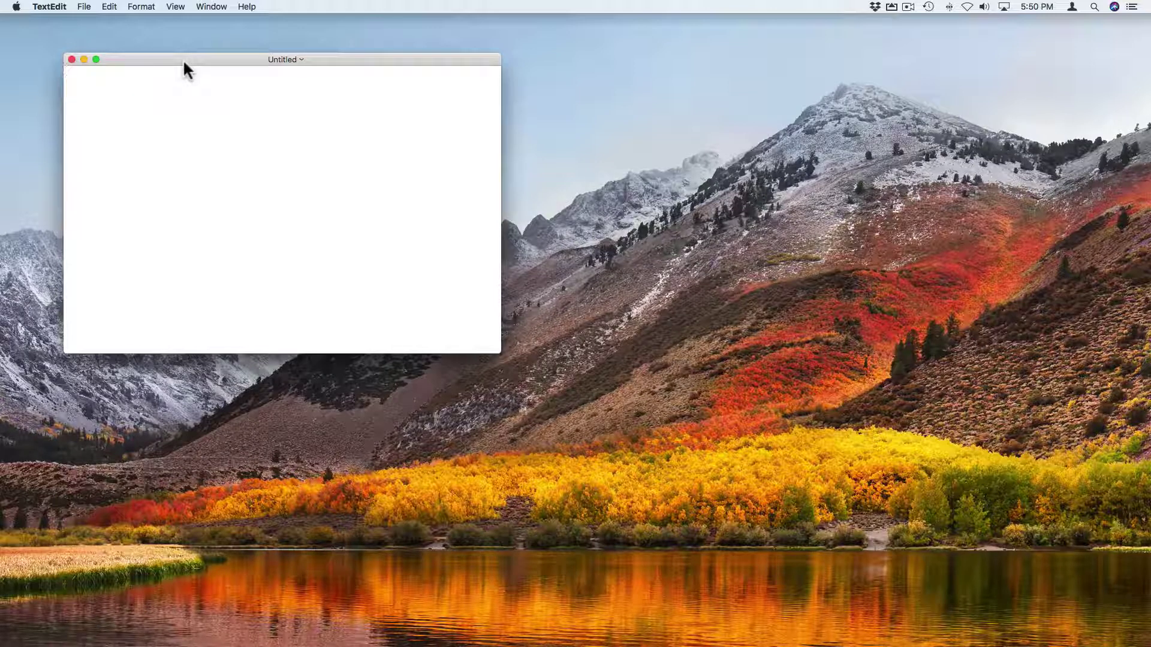
Step: In System Preferences, choose Press Fn (Function) Key Twice as the keyboard dictation shortcut and close the preferences
left_click(16, 7)
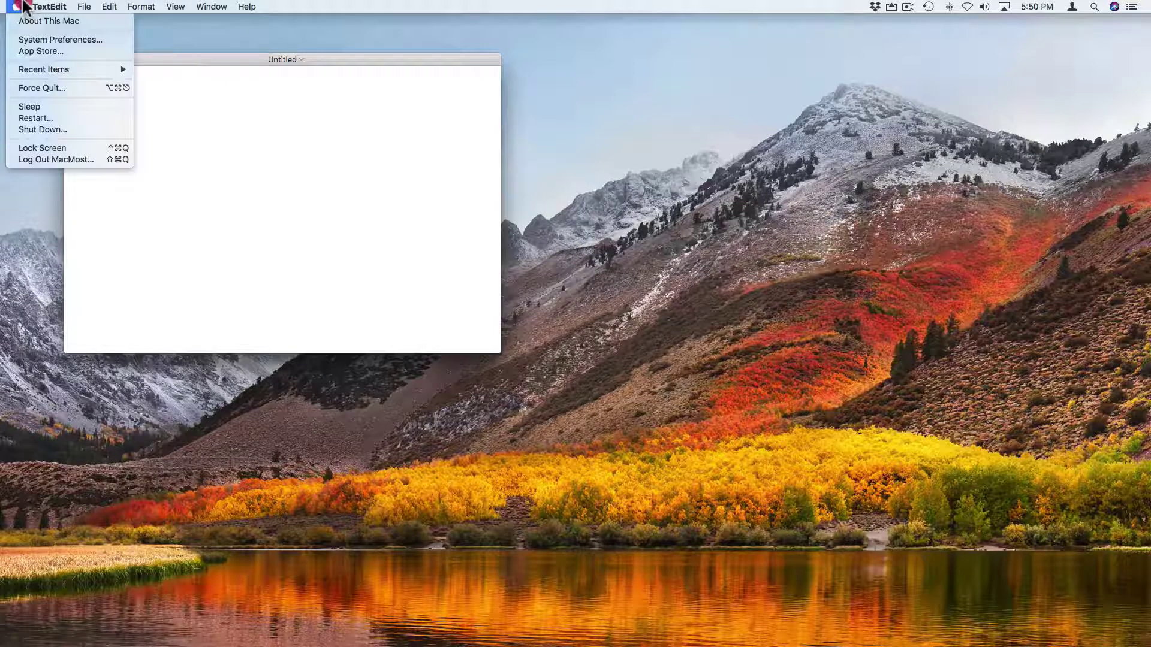
left_click(24, 39)
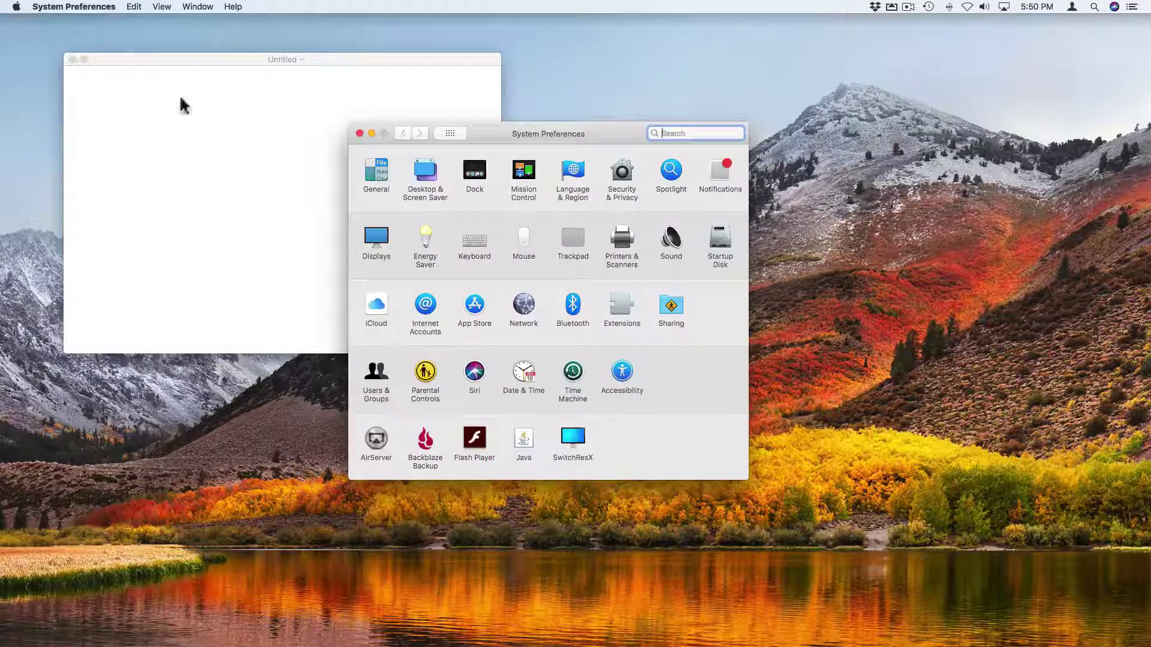
left_click(471, 241)
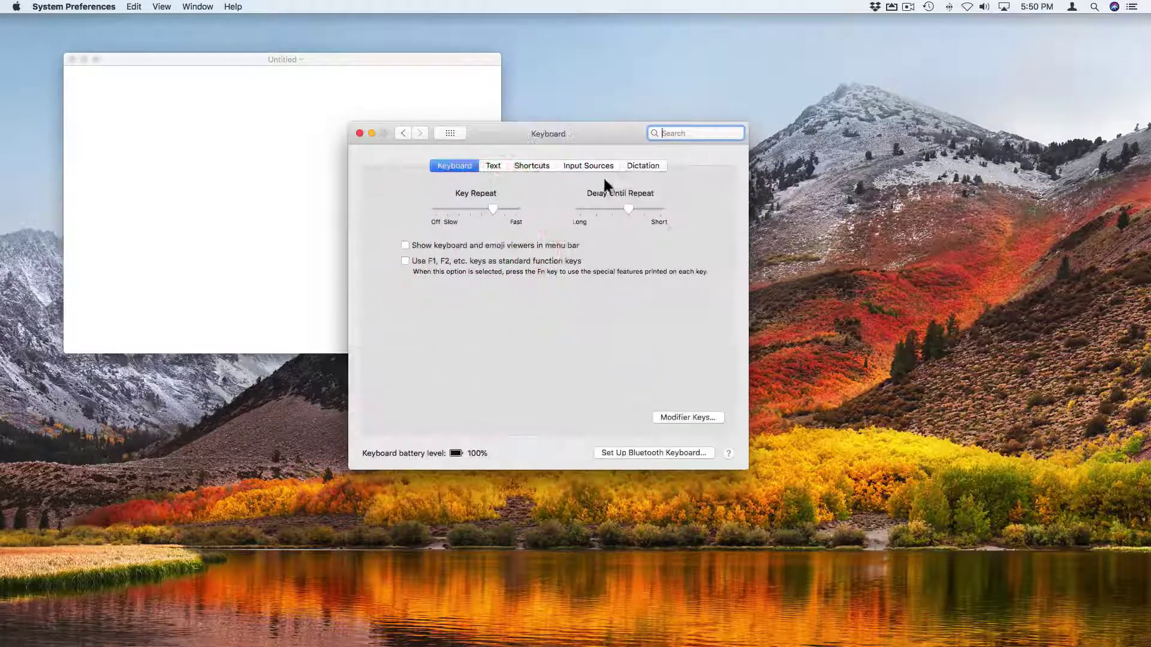
left_click(638, 170)
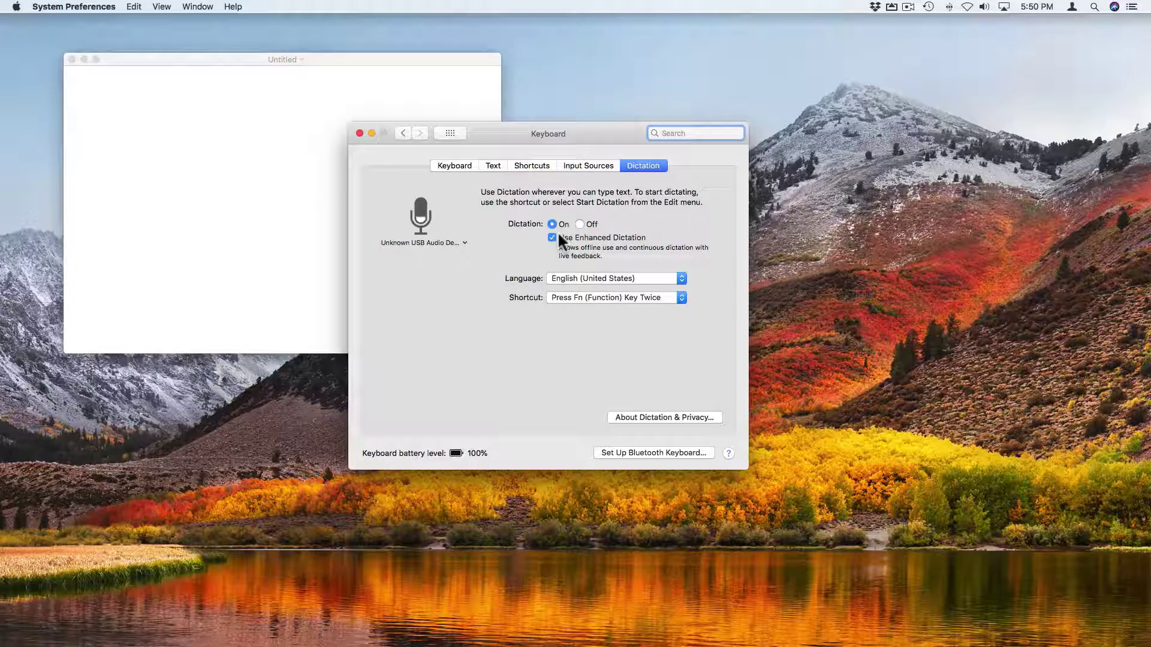
left_click(582, 297)
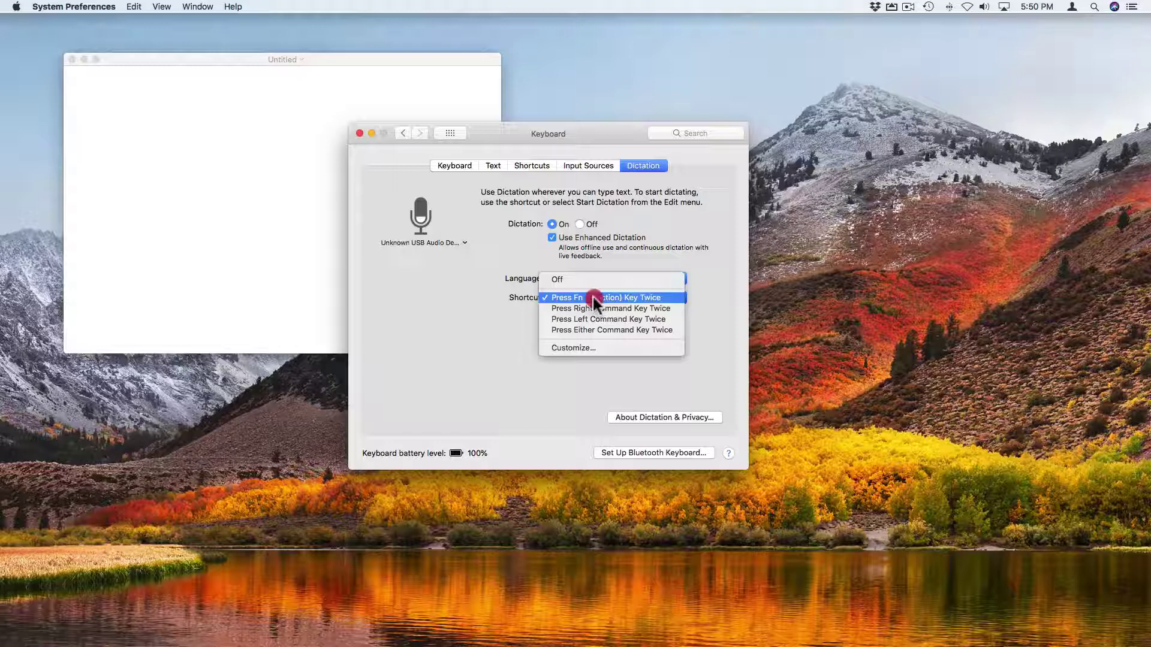
left_click(593, 295)
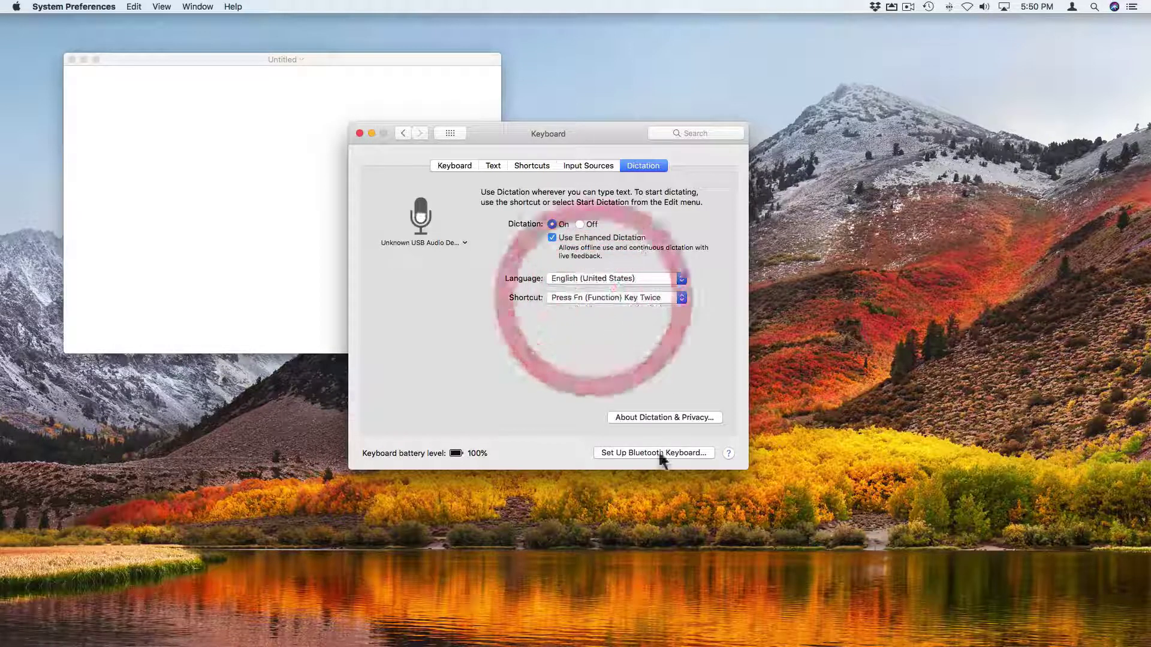
left_click(360, 133)
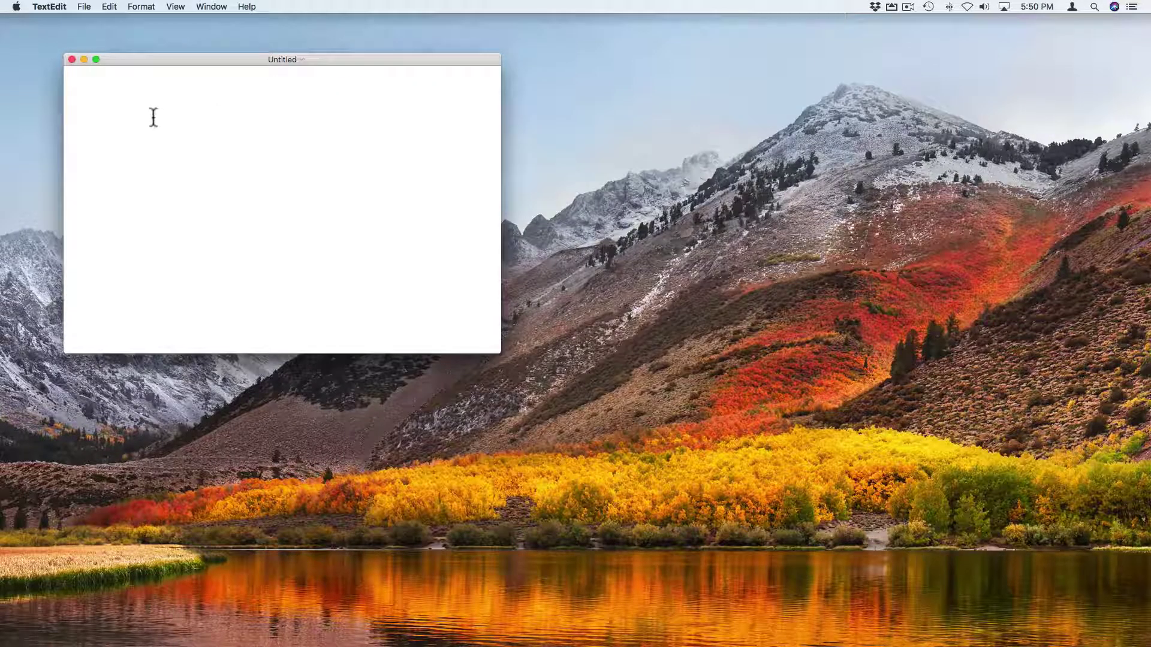
Step: Dictate the sentence "Quick quick brown fox jumps over The lazy dog." into the empty TextEdit document and end dictation
left_click(114, 104)
key("fn")
key("fn")
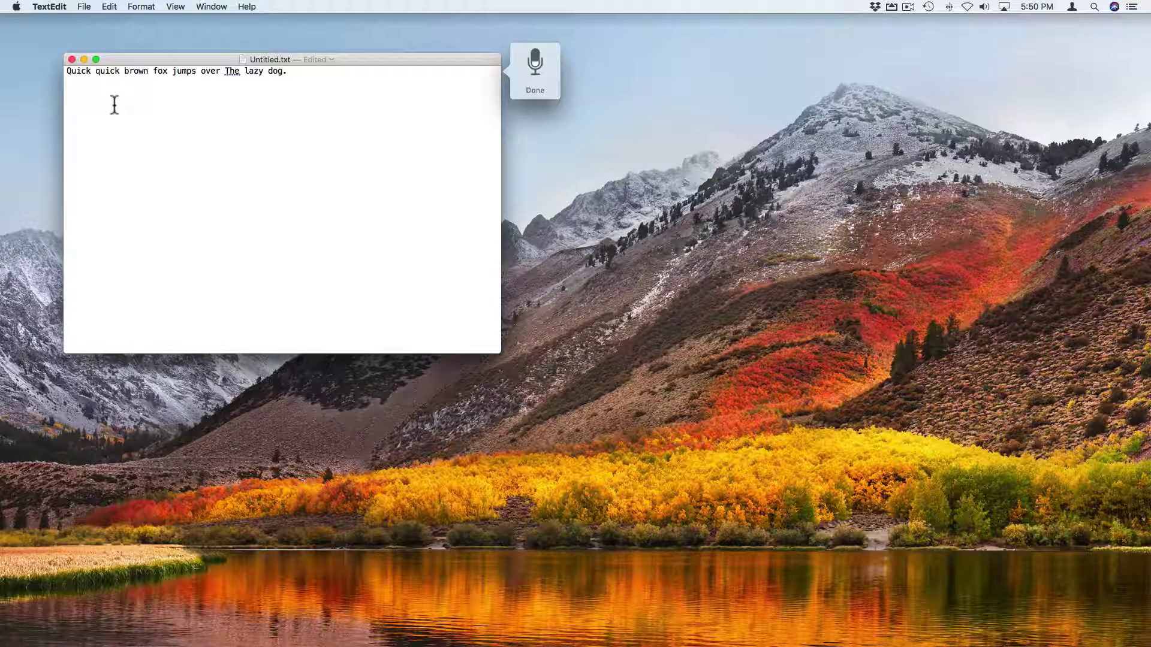
key("fn")
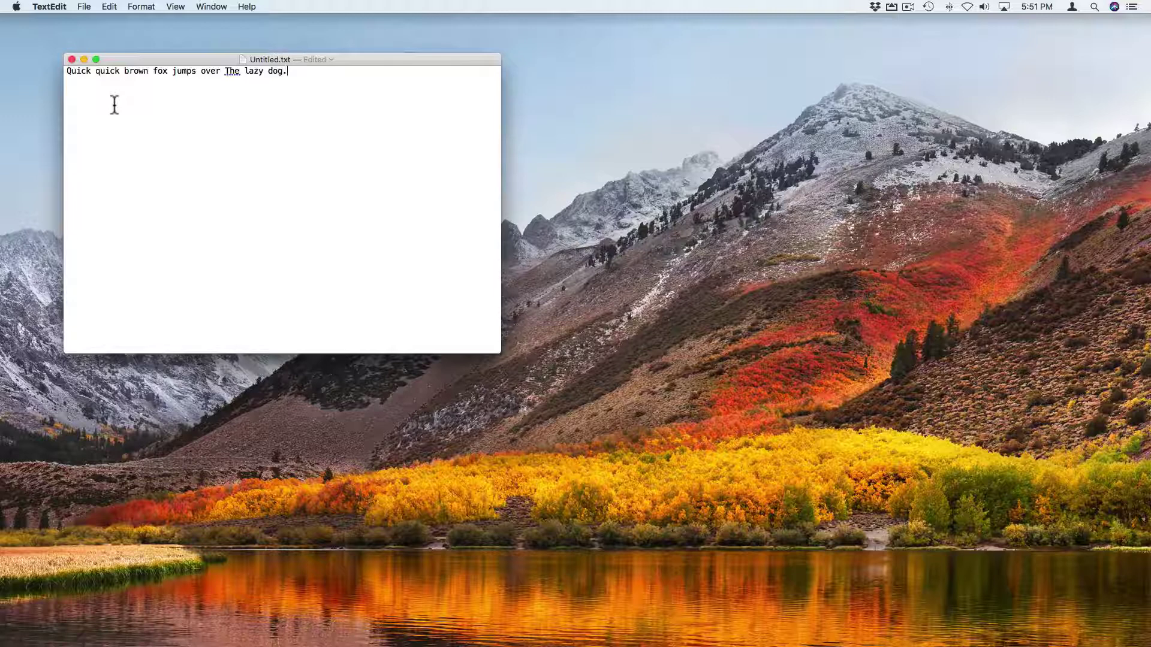
Step: Change the capitalized "The" before "lazy dog" to lowercase "the"
left_click(228, 72)
key("BackSpace")
type("t")
Step: Examine the Speech settings under Accessibility in System Preferences, including the system voice and speaking rate, and close the preferences
left_click(17, 7)
left_click(25, 34)
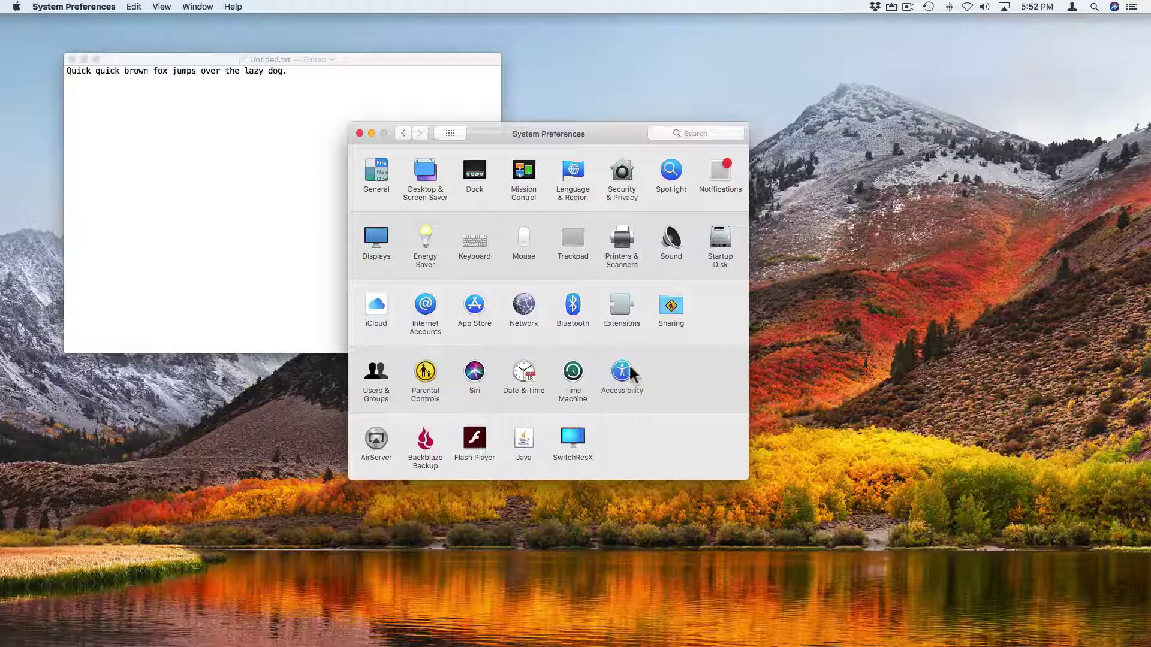
left_click(626, 370)
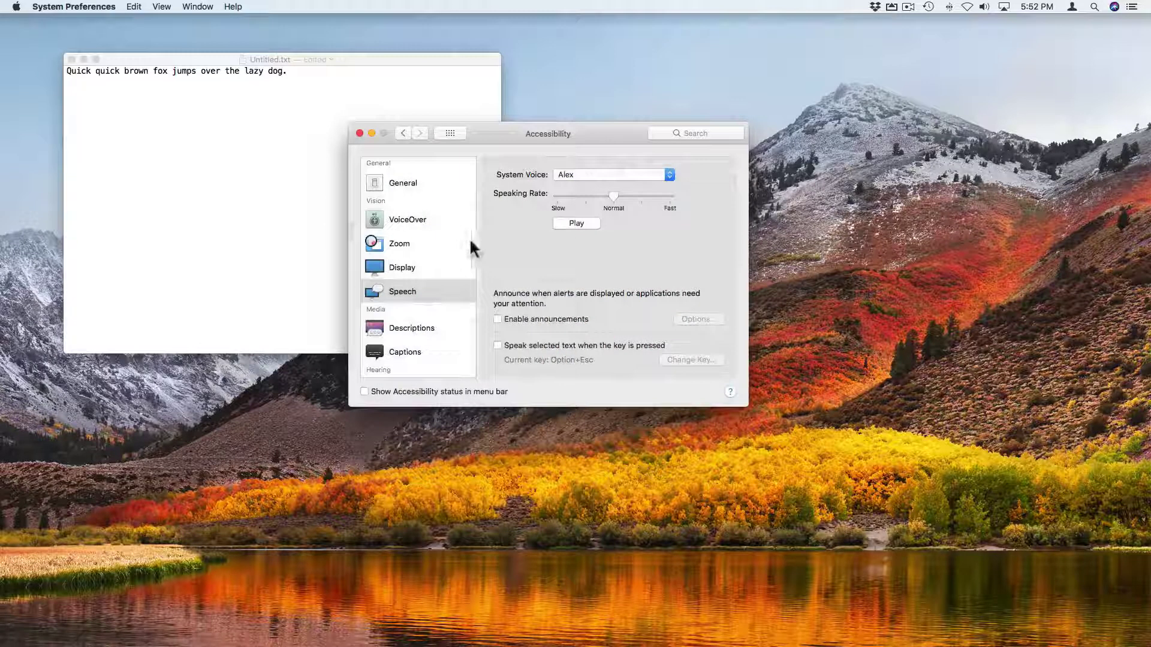
left_click(417, 292)
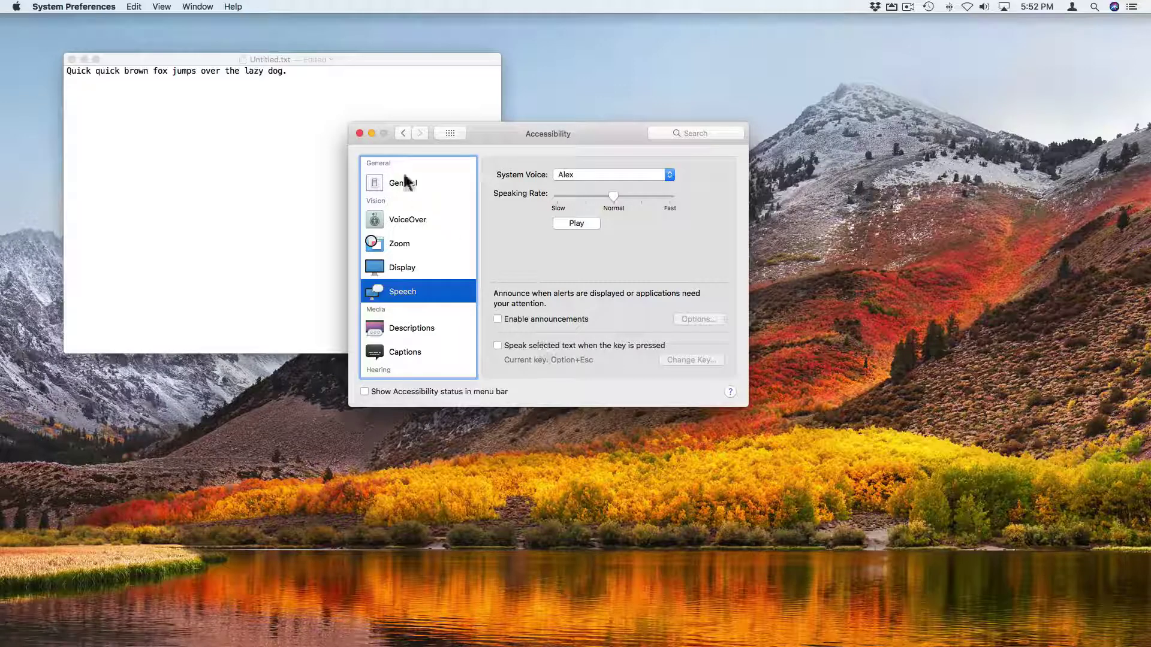
left_click(359, 133)
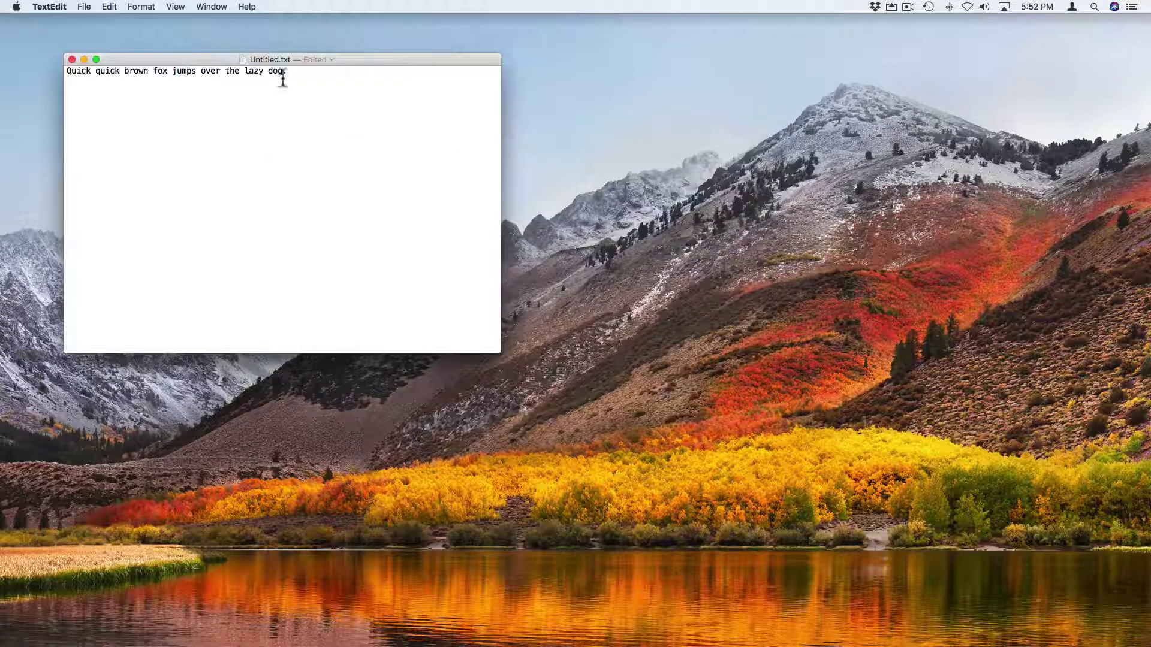
Step: Select the whole sentence in the TextEdit document and have the Mac speak it aloud
left_click_drag(308, 73, 52, 43)
right_click(98, 64)
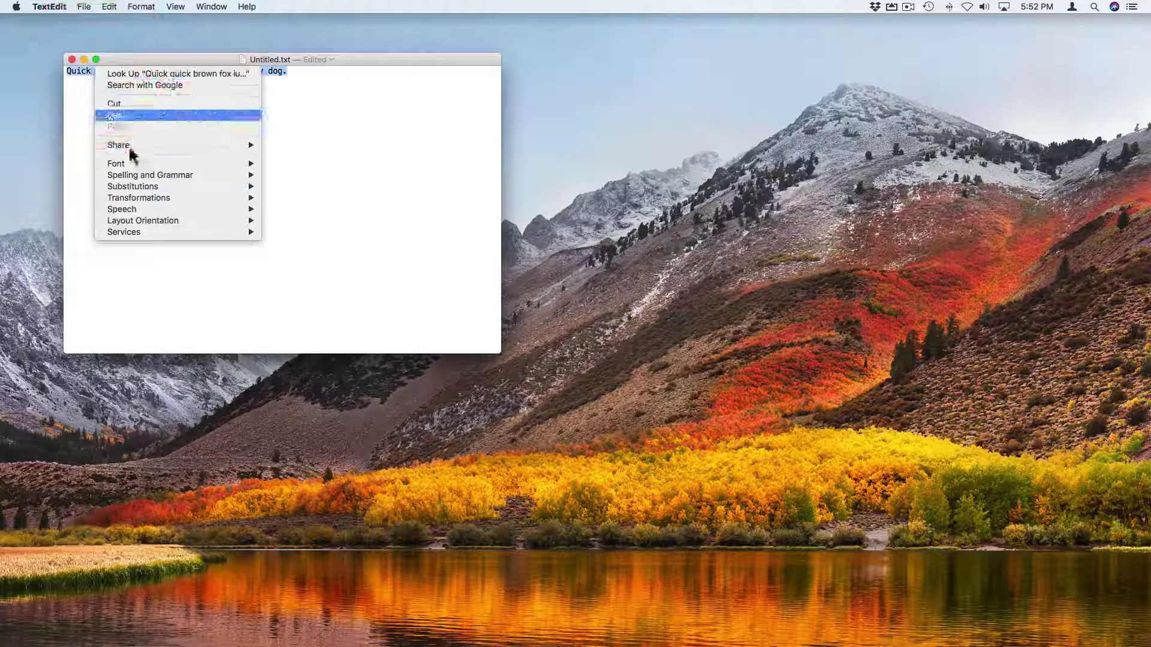
mouse_move(139, 210)
left_click(280, 210)
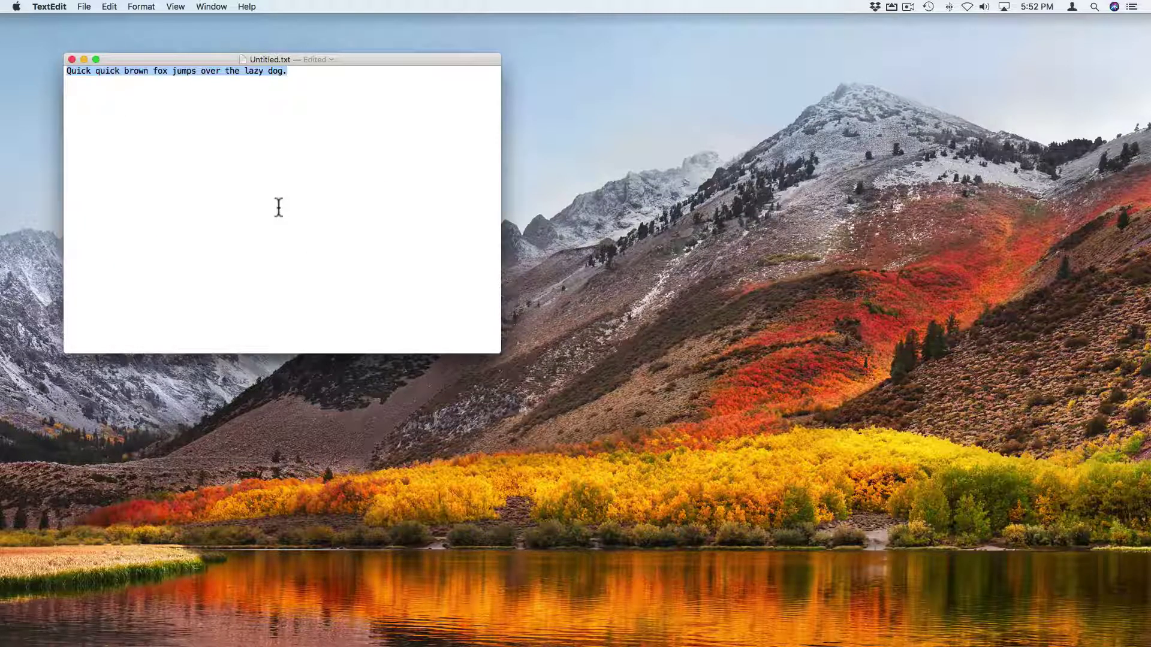
Step: Replace the sentence's first word "Quick" with "The"
left_click(116, 110)
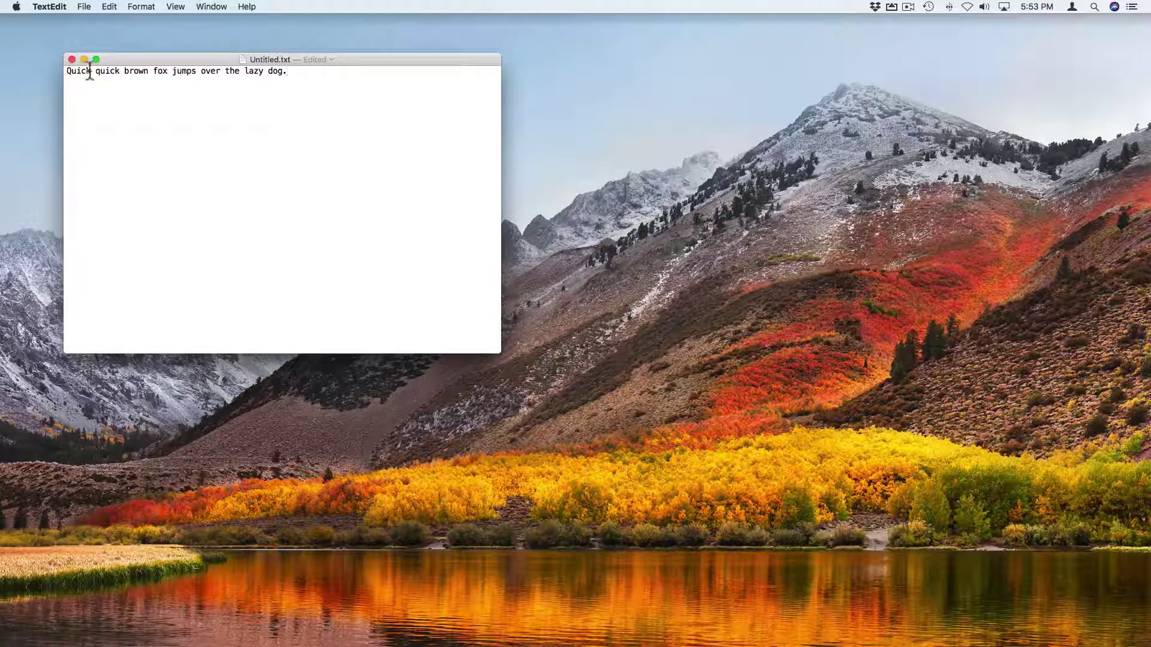
left_click_drag(92, 71, 60, 68)
type("The")
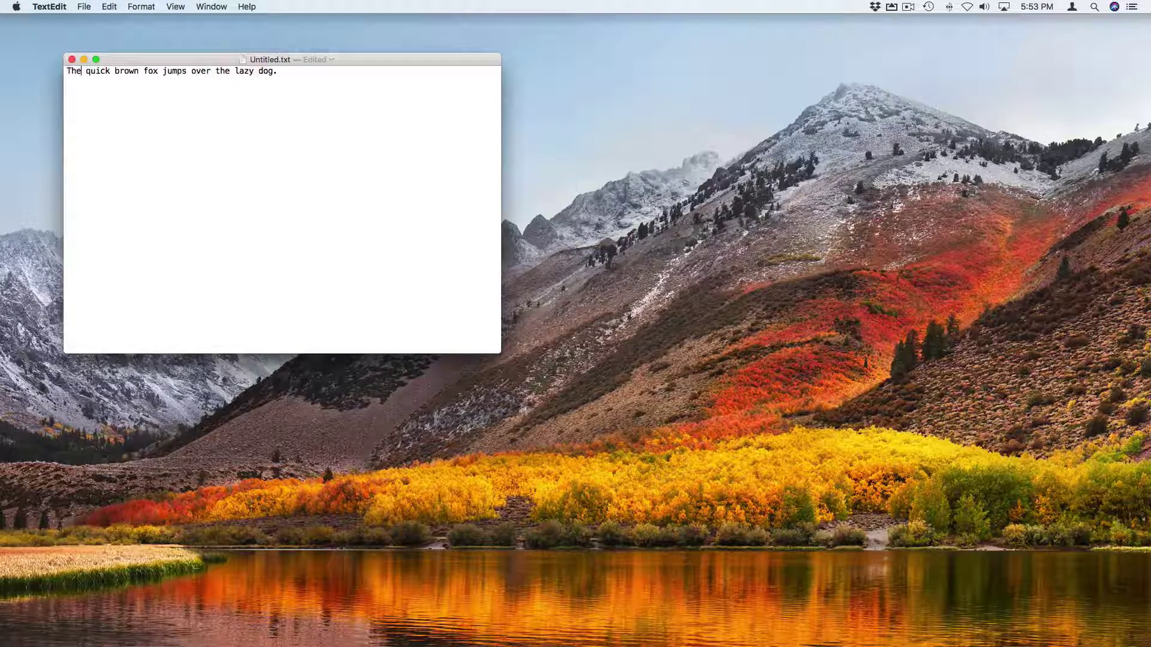